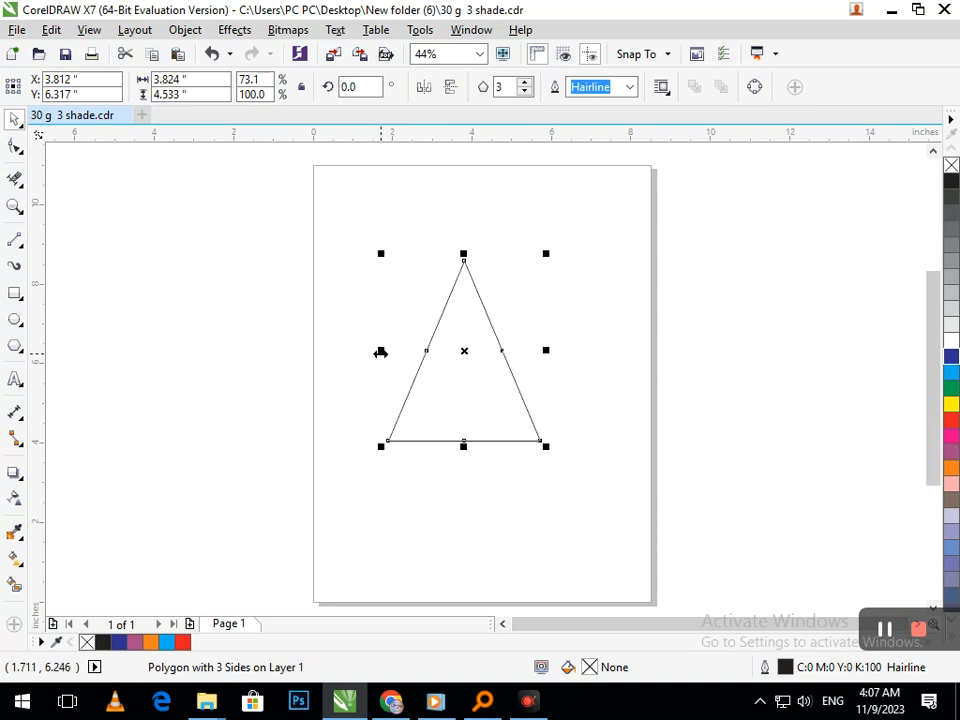
Enlarge the triangle to about 6.42 by 6.49 inches and draw a vertical line about 2.34 inches long across its base, near the right corner.
drag(369, 447, 414, 527)
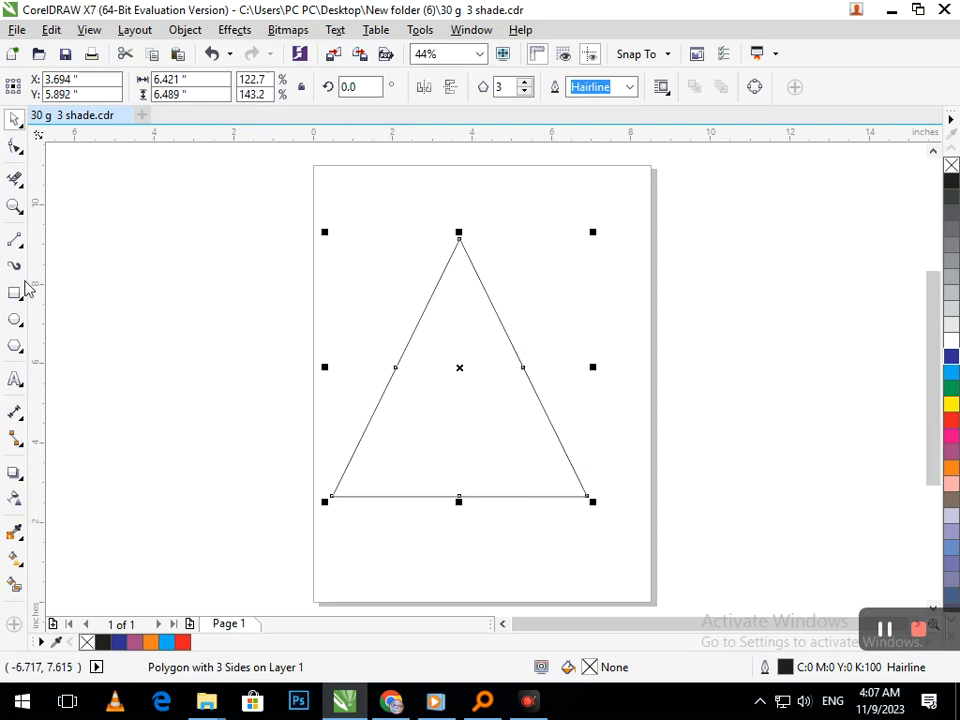
click(14, 240)
drag(515, 451, 516, 546)
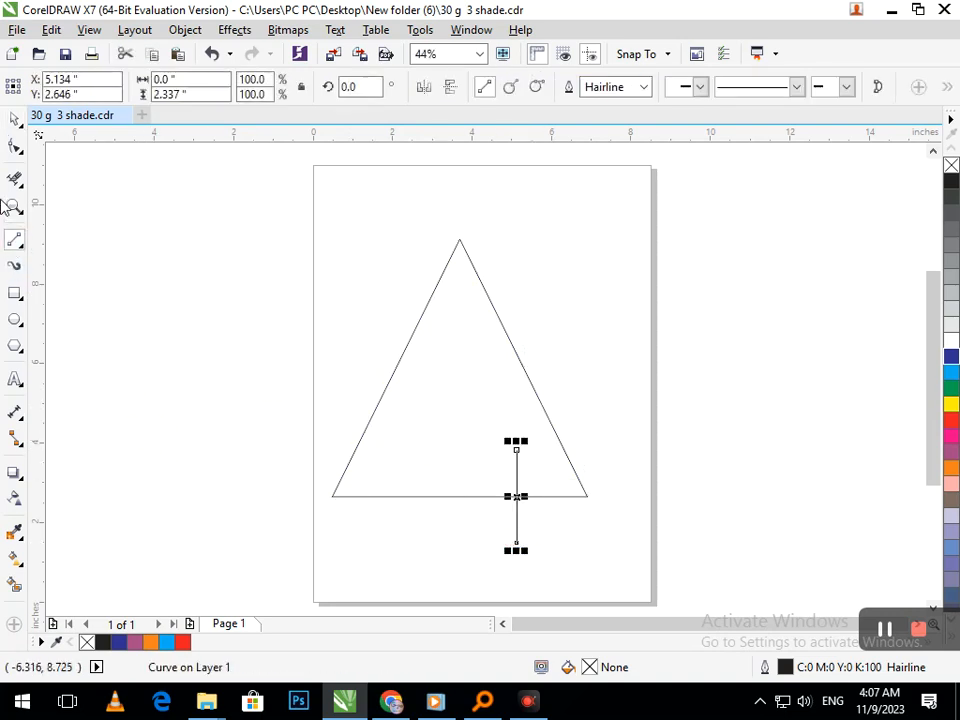
Draw a horizontal line about 4.65 inches long from the triangle's left base corner to the vertical line, and copy it a little above the base.
click(335, 498)
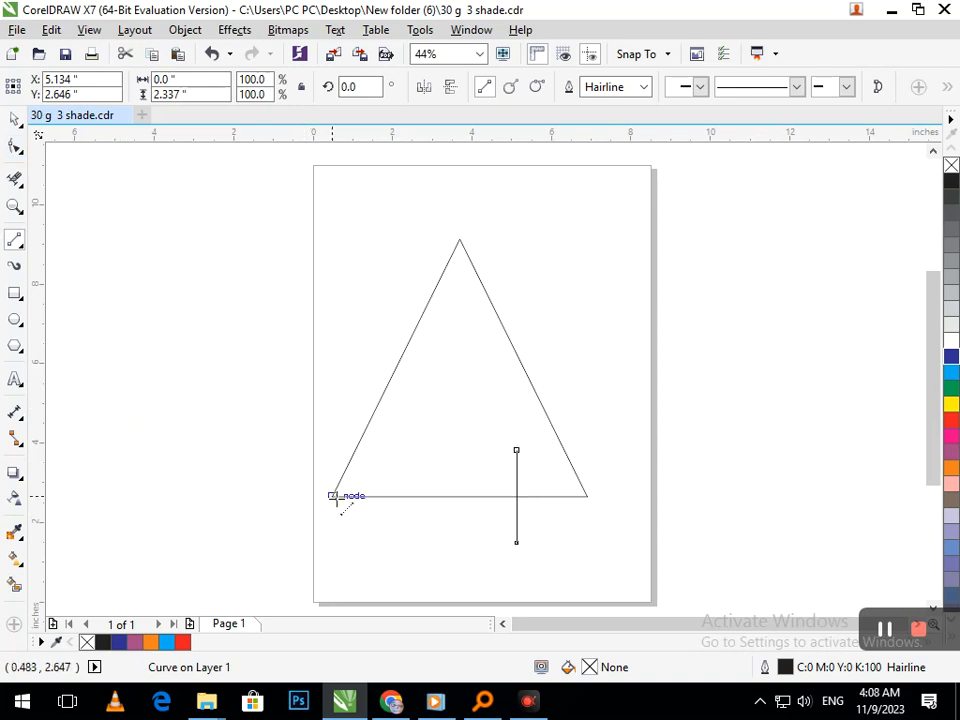
click(516, 497)
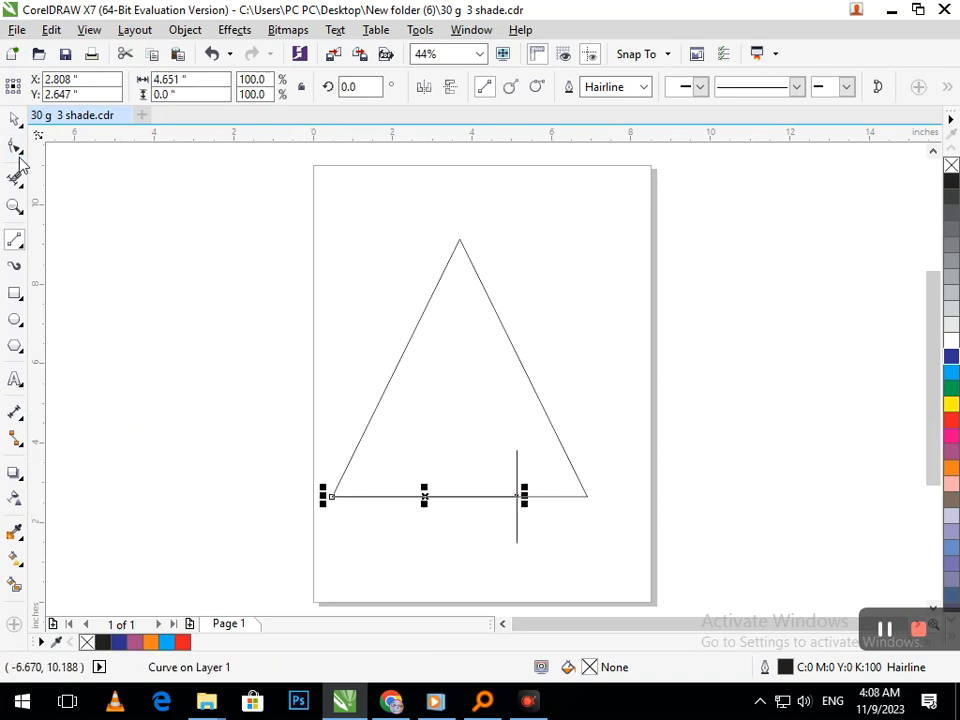
click(14, 120)
click(439, 564)
click(453, 505)
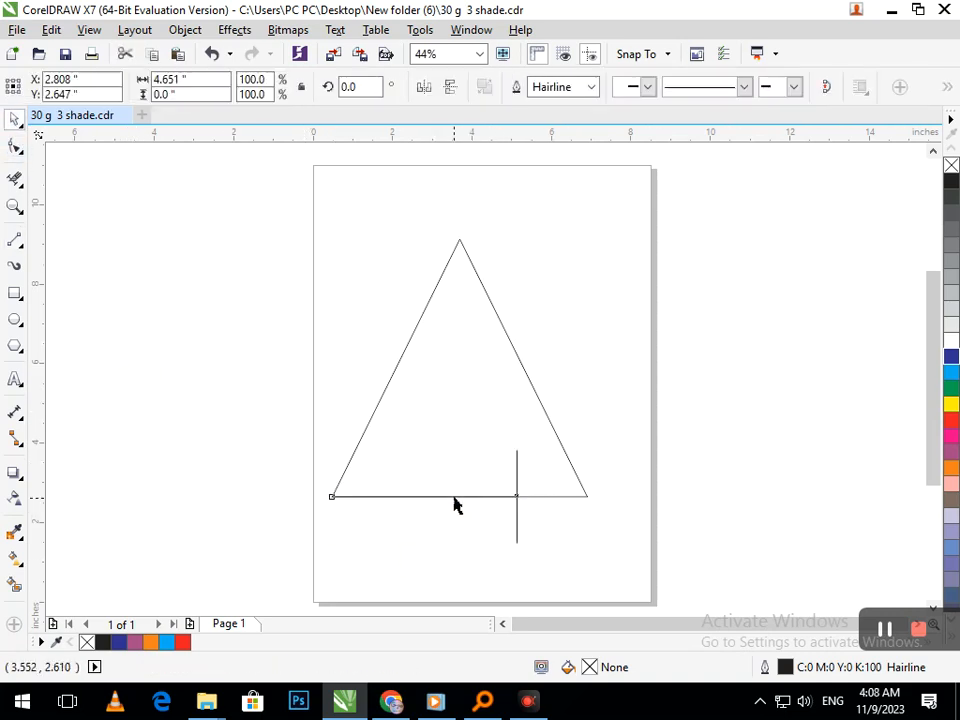
drag(456, 493, 457, 480)
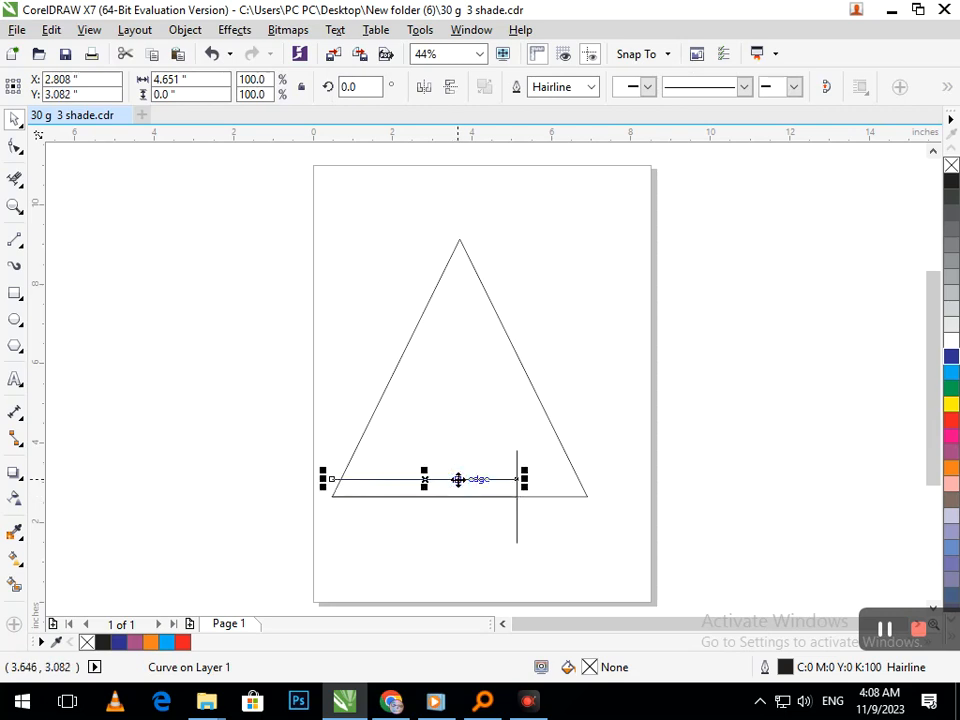
Repeat the horizontal line's copy once above the previous one at the same spacing, undoing any extra duplicate.
key(ctrl+f)
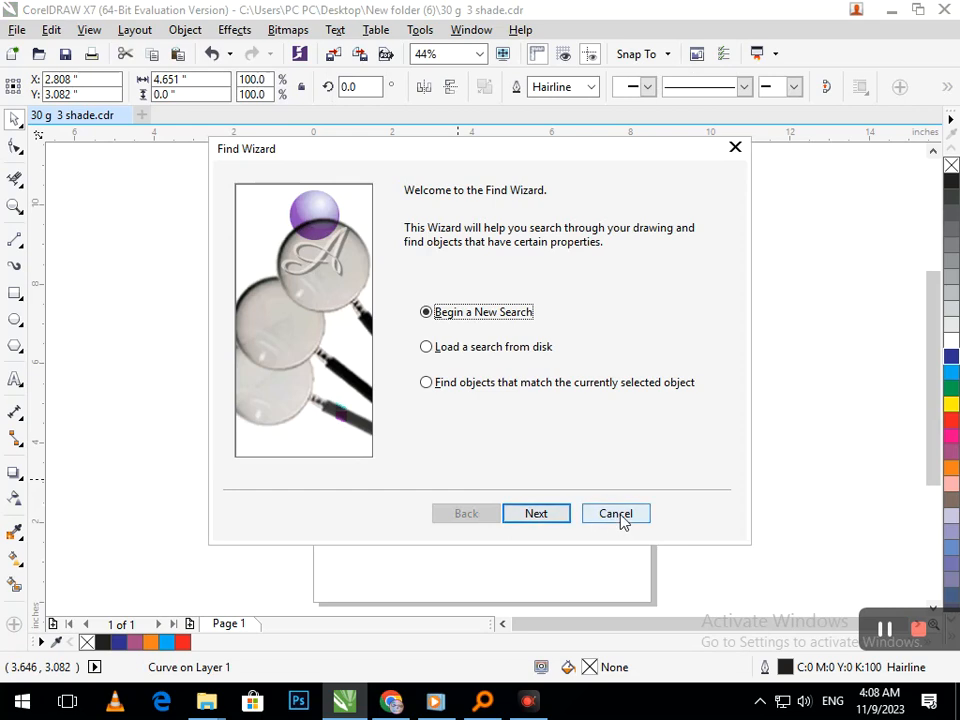
click(616, 513)
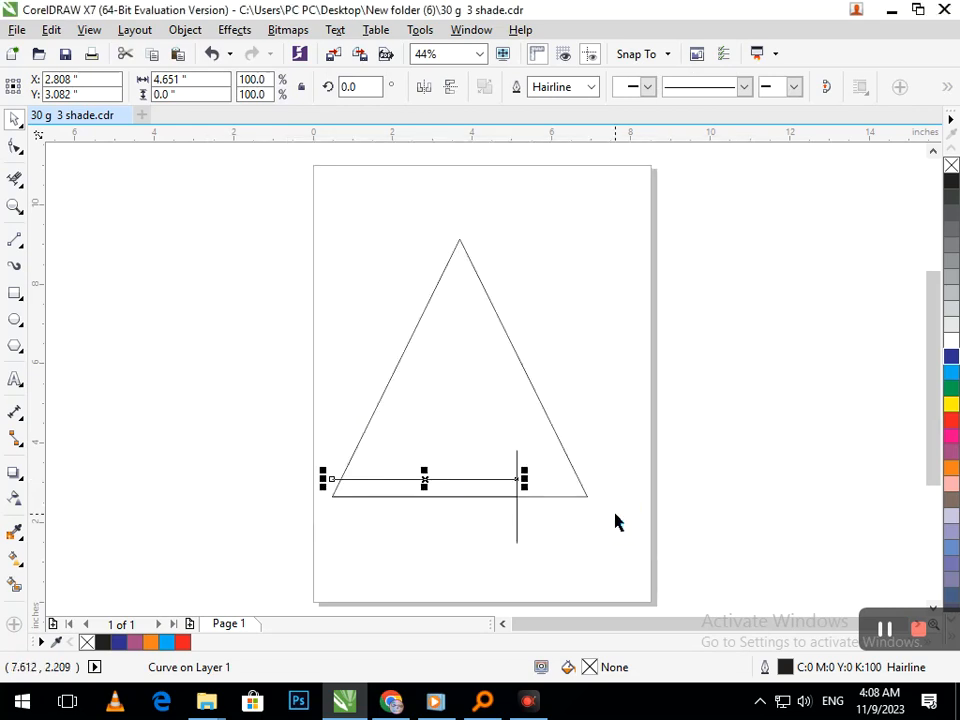
key(ctrl+d)
key(ctrl+d)
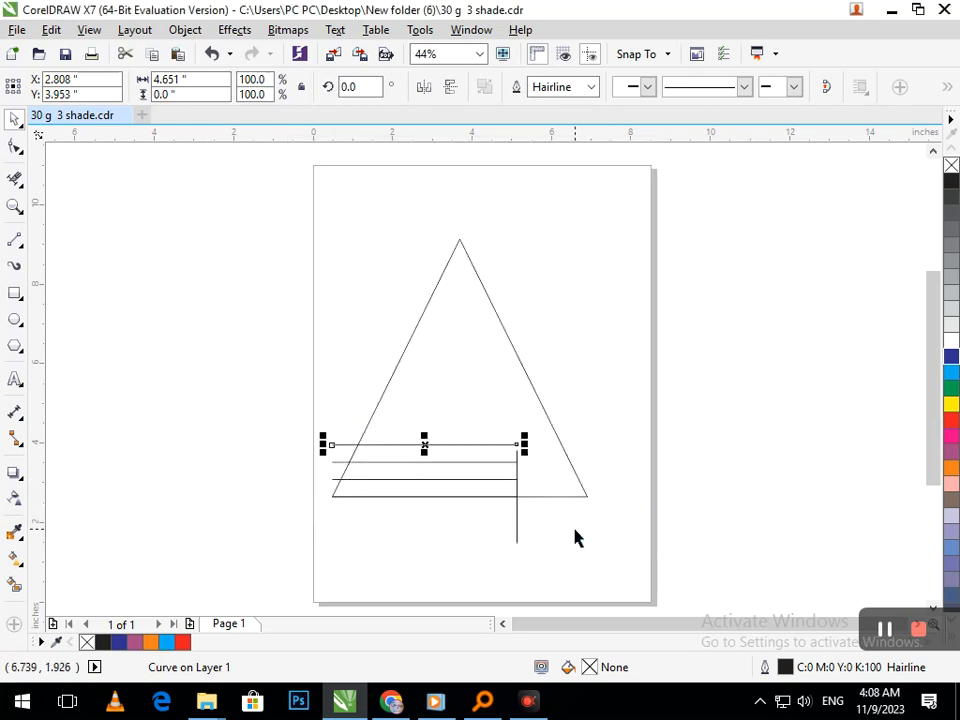
key(ctrl+z)
click(562, 548)
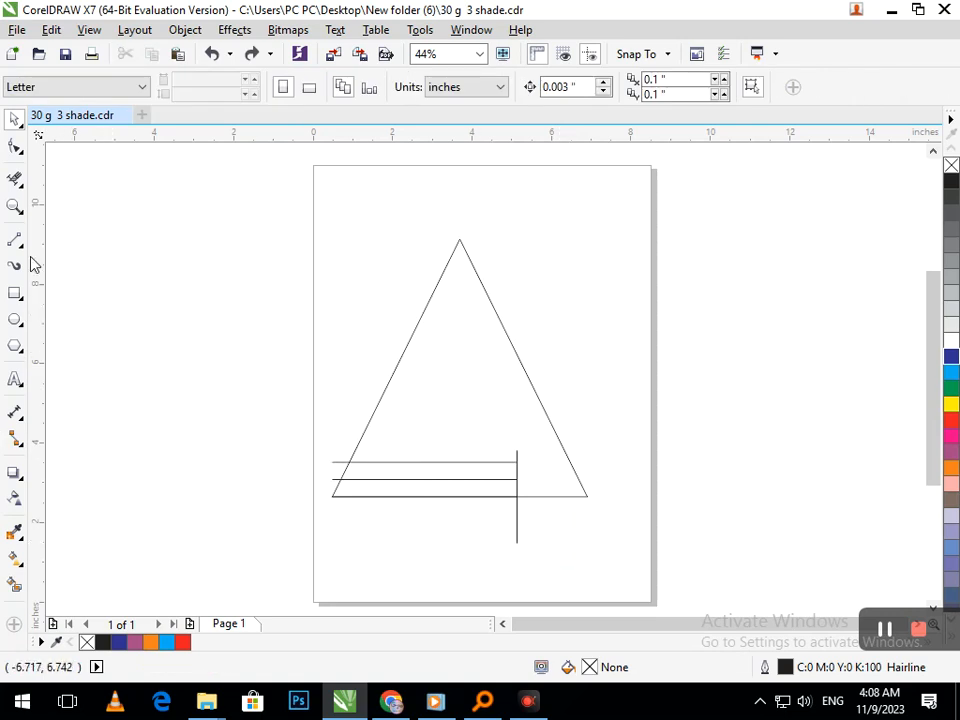
Delete the vertical line's parts above the top horizontal line and below the base, plus the horizontal line ends outside the triangle's left side.
click(14, 181)
click(517, 520)
mouse_move(508, 437)
mouse_down()
mouse_move(534, 431)
mouse_move(542, 455)
mouse_up()
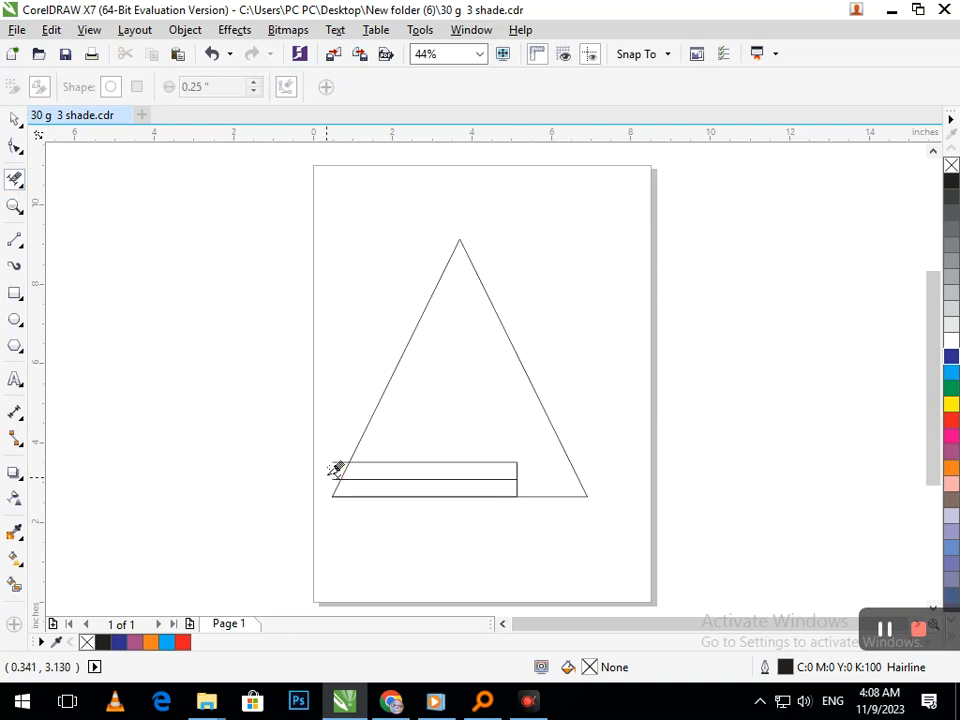
scroll(330, 480, up, 5)
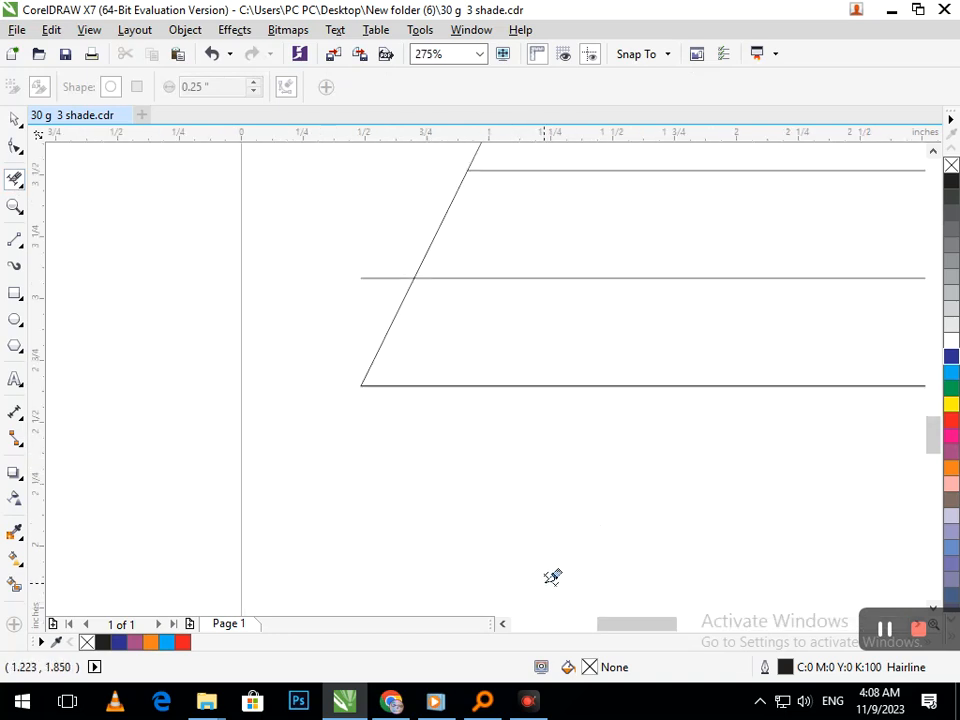
scroll(351, 298, down, 5)
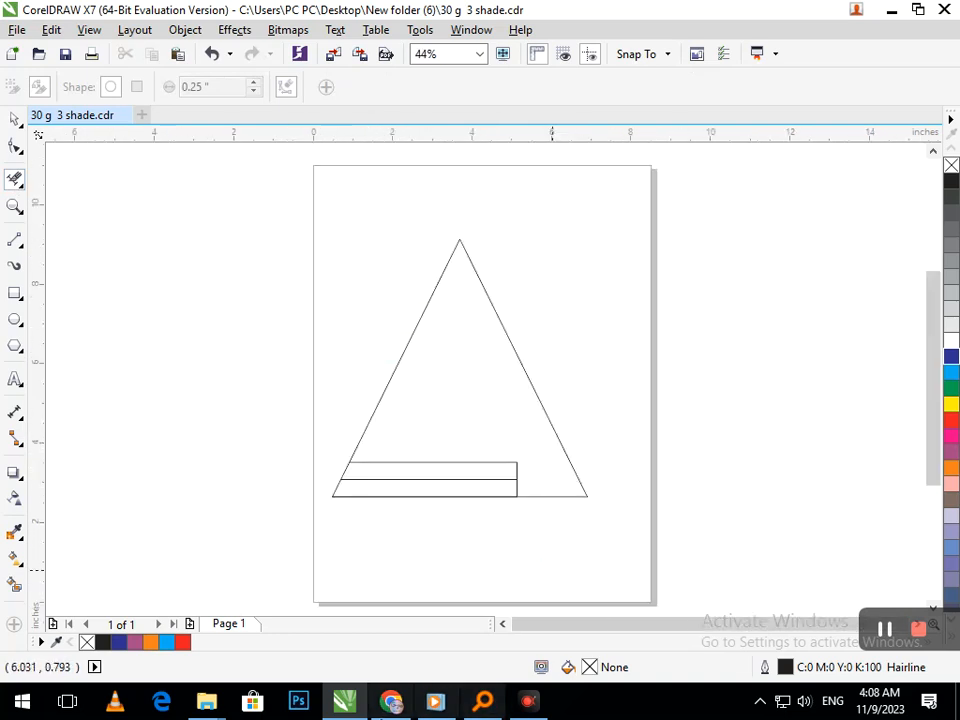
click(14, 146)
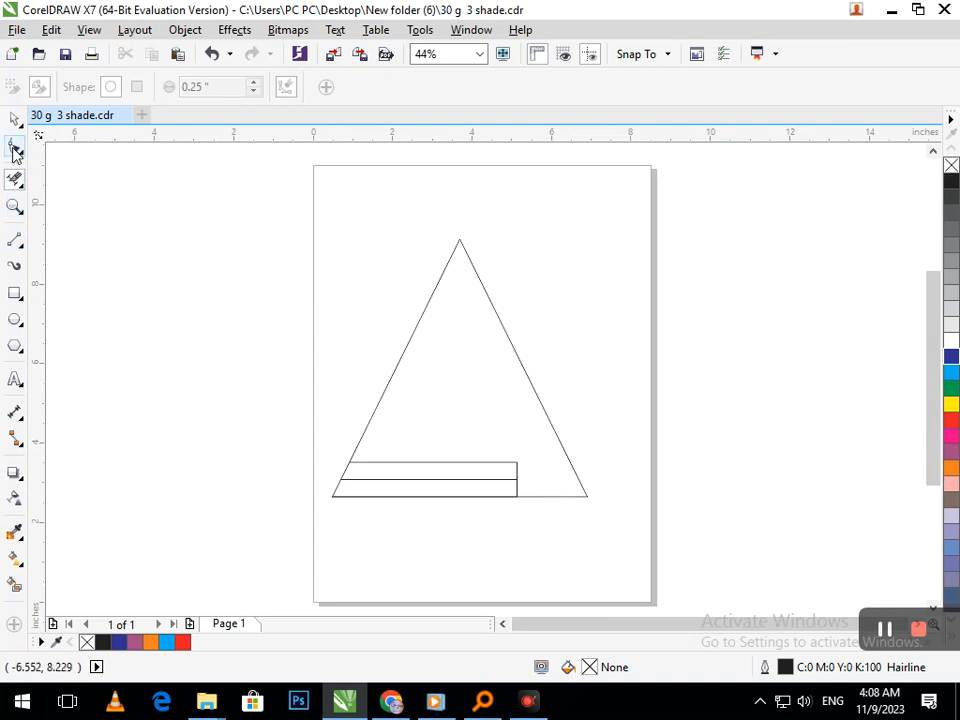
click(578, 496)
drag(587, 499, 568, 507)
key(ctrl+z)
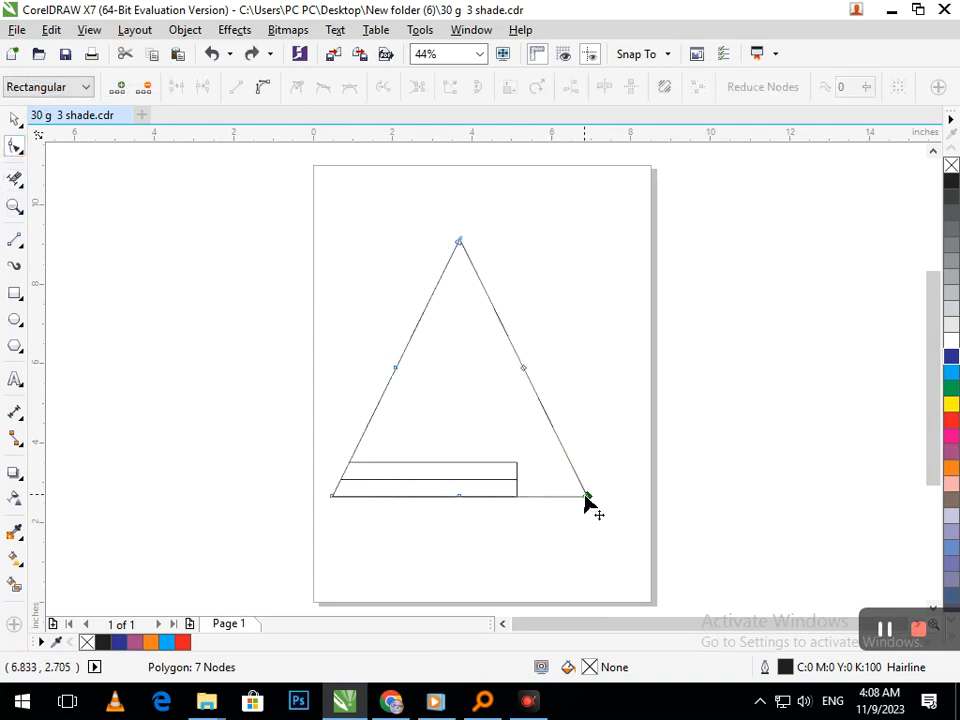
right_click(588, 497)
key(Escape)
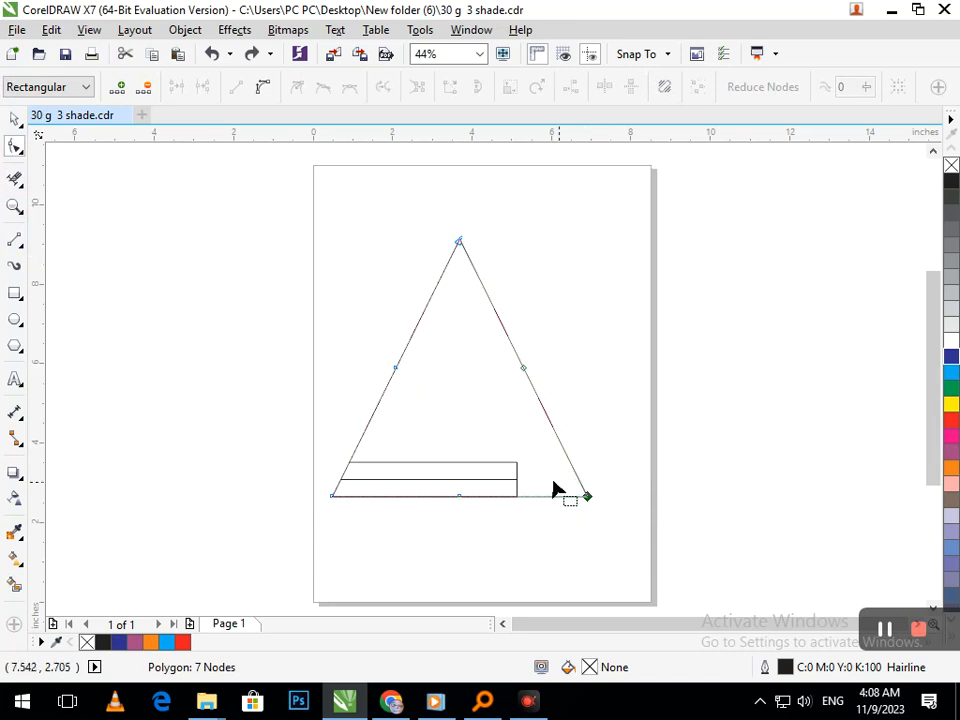
scroll(553, 491, up, 4)
scroll(440, 390, up, 3)
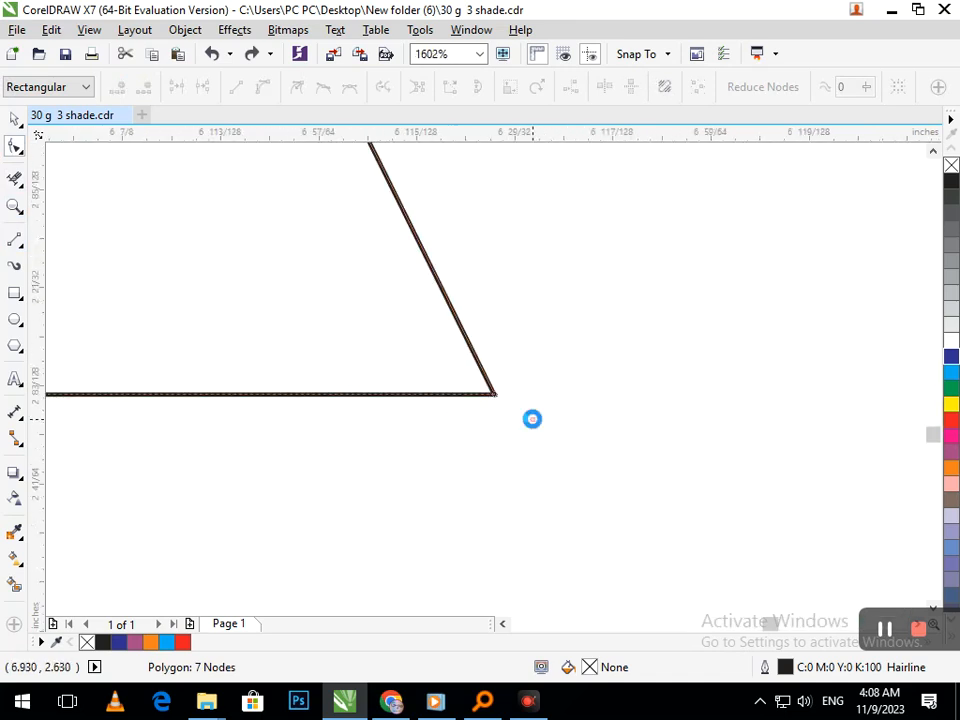
scroll(495, 410, up, 3)
right_click(489, 402)
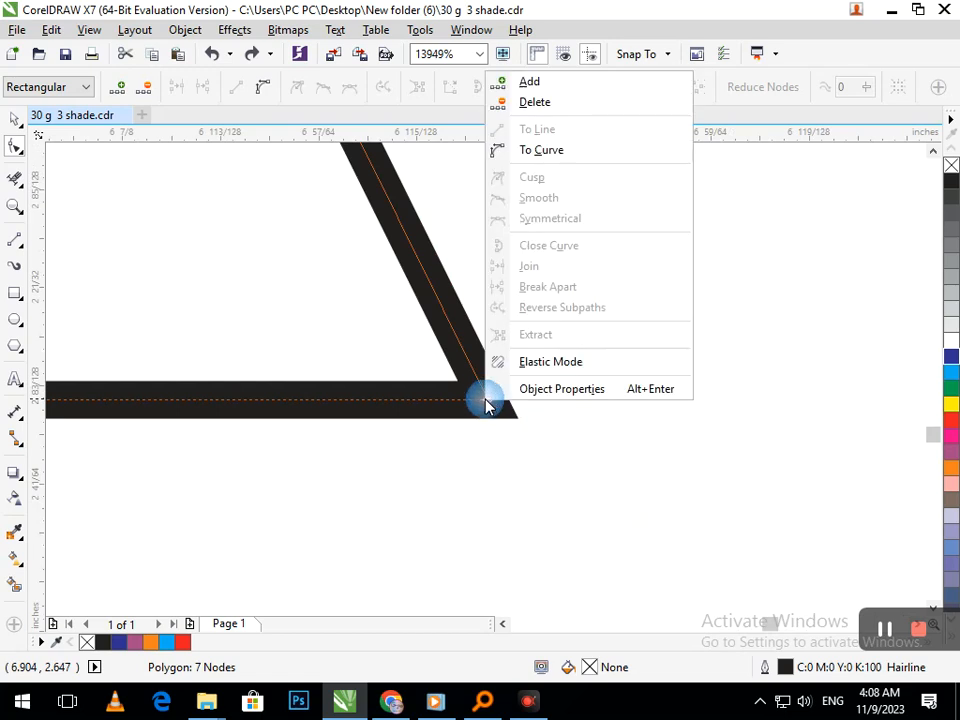
key(Escape)
scroll(495, 400, down, 10)
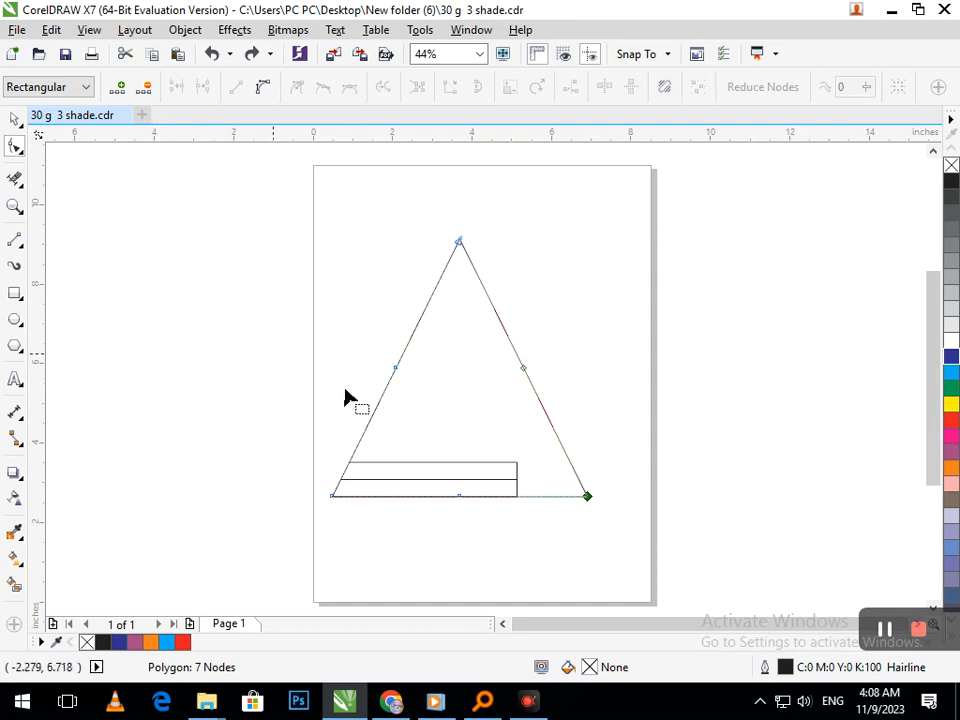
Draw a slanted 2-point guide line about 3.76 inches long from inside the triangle down across both horizontal lines and the base.
click(14, 243)
click(420, 422)
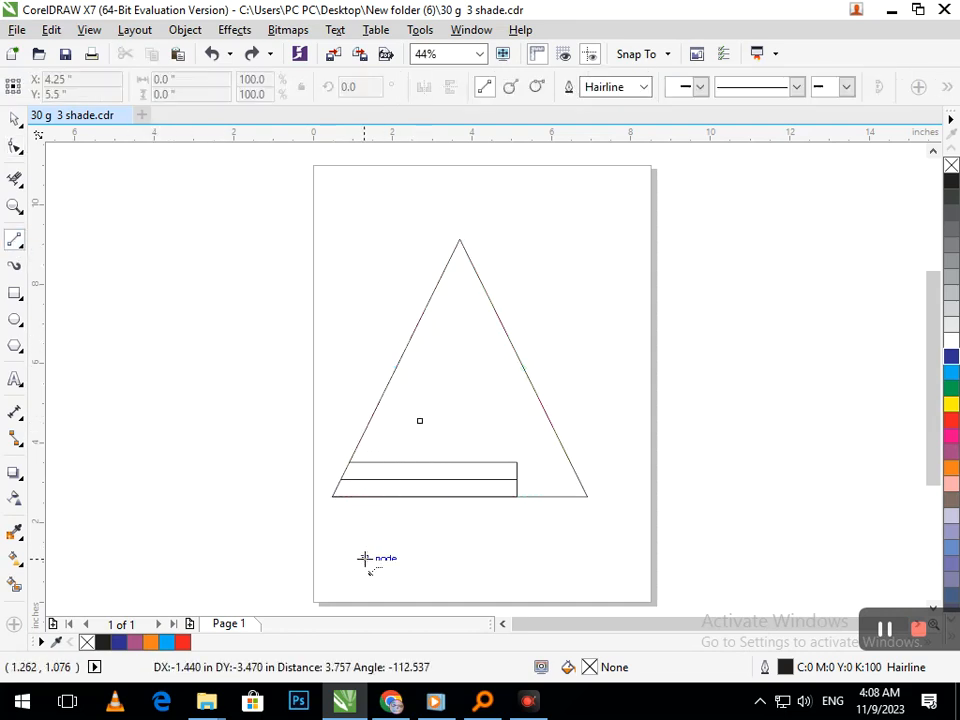
click(363, 559)
Delete the two inner horizontal lines' segments between the triangle's left side and the slanted guide line, along with the guide line itself.
click(14, 178)
click(419, 420)
scroll(452, 354, up, 3)
click(439, 381)
click(442, 320)
click(479, 393)
click(497, 348)
click(532, 262)
click(422, 412)
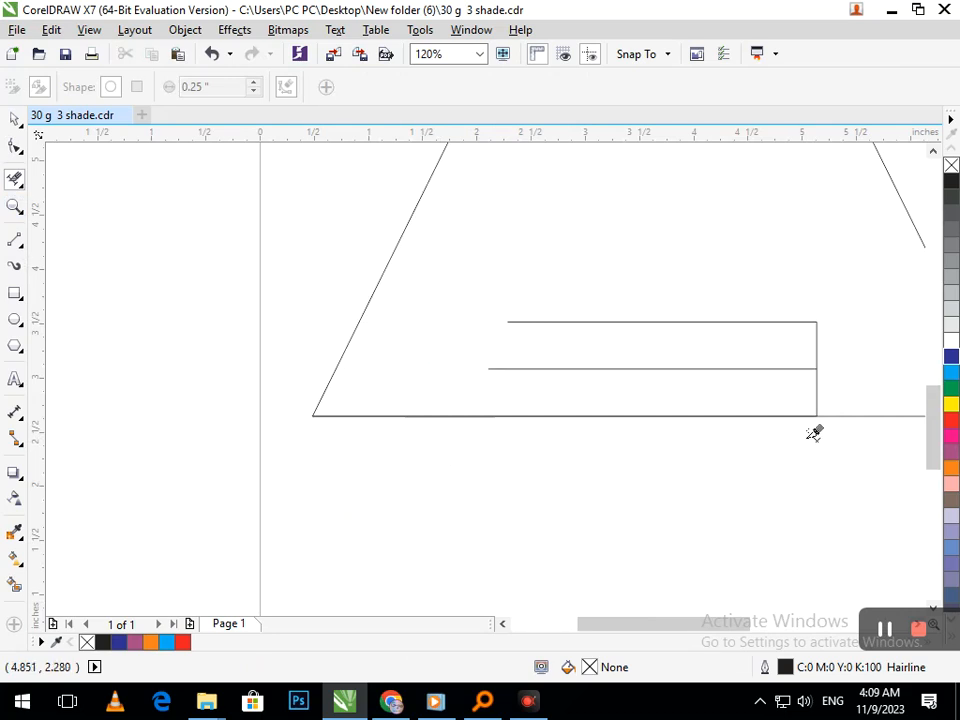
key(shift+F4)
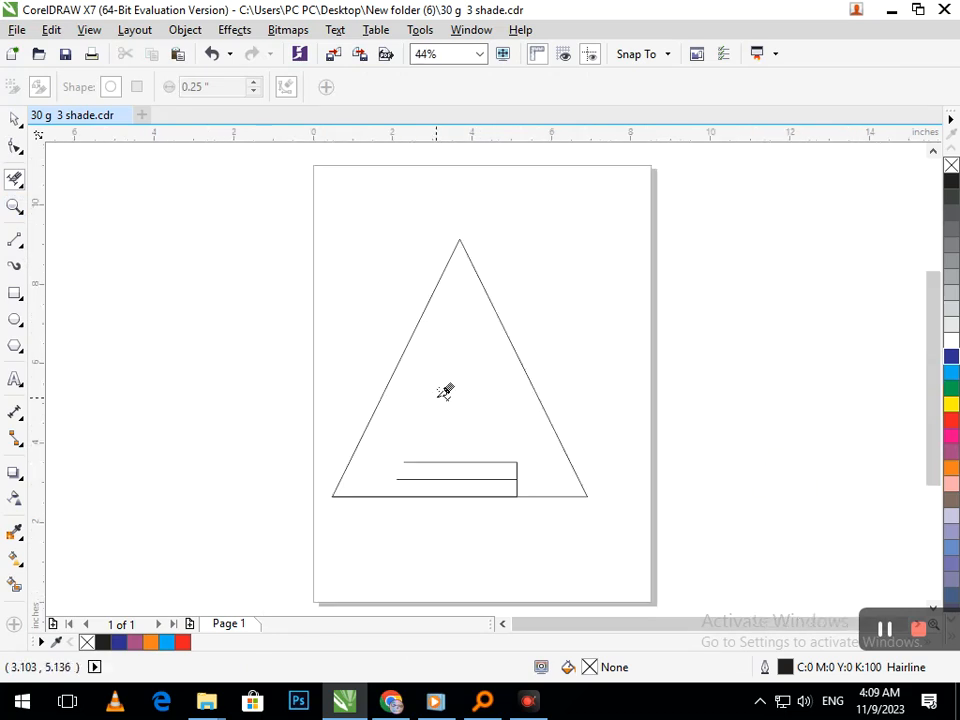
Draw a horizontal guide line about 5.64 inches long from inside the triangle across the middle of its right side.
click(15, 240)
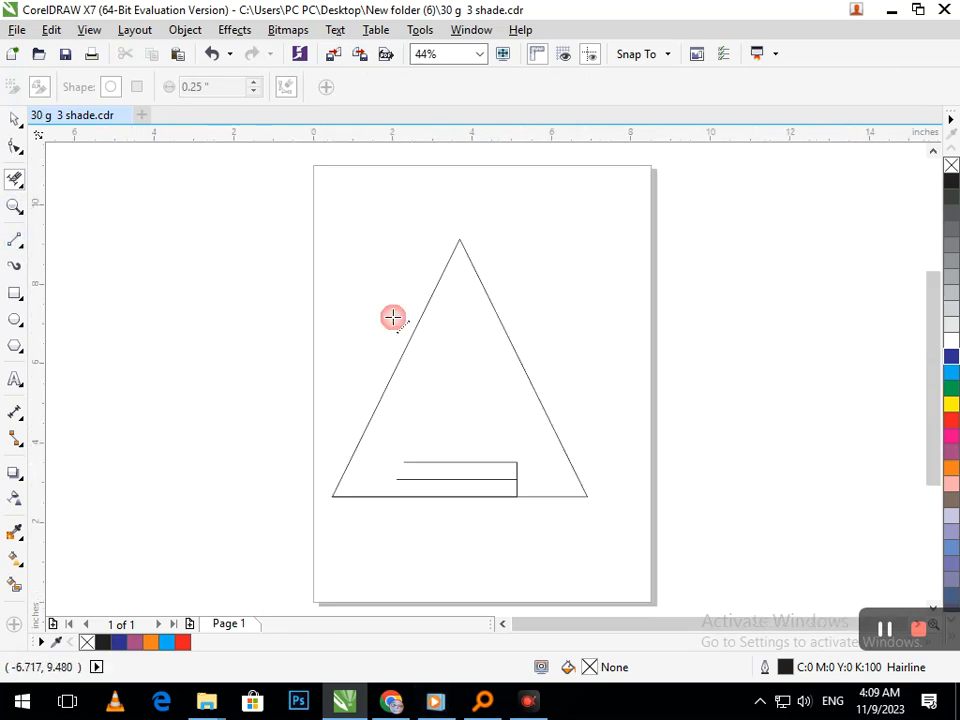
click(461, 355)
click(686, 340)
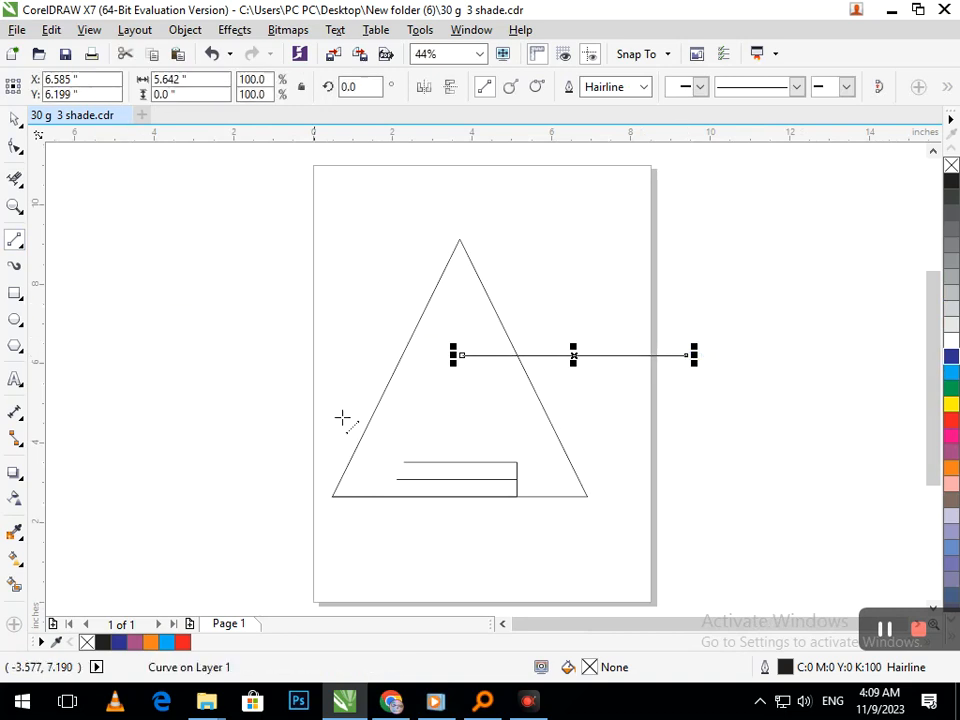
Delete the triangle's right side below the guide line, the base beyond the vertical line, and the guide line.
click(15, 178)
drag(597, 484, 600, 517)
drag(592, 330, 540, 407)
drag(480, 337, 506, 440)
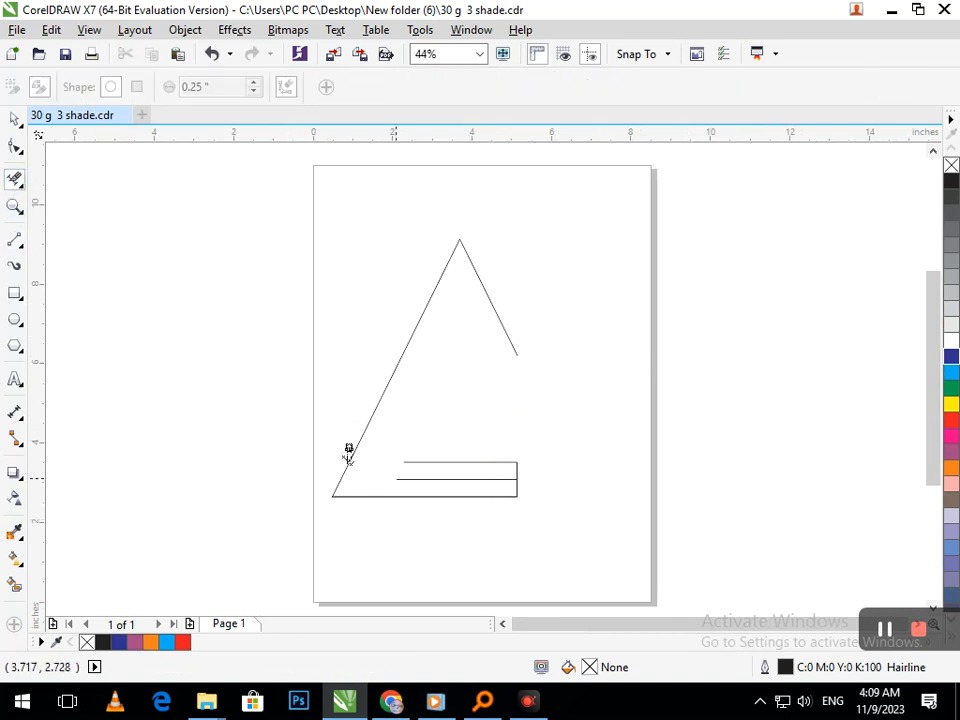
Draw a five-pointed star about 5.95 by 5.66 inches and place its lower-left inner corner on the bars' upper-right corner.
click(22, 355)
click(70, 365)
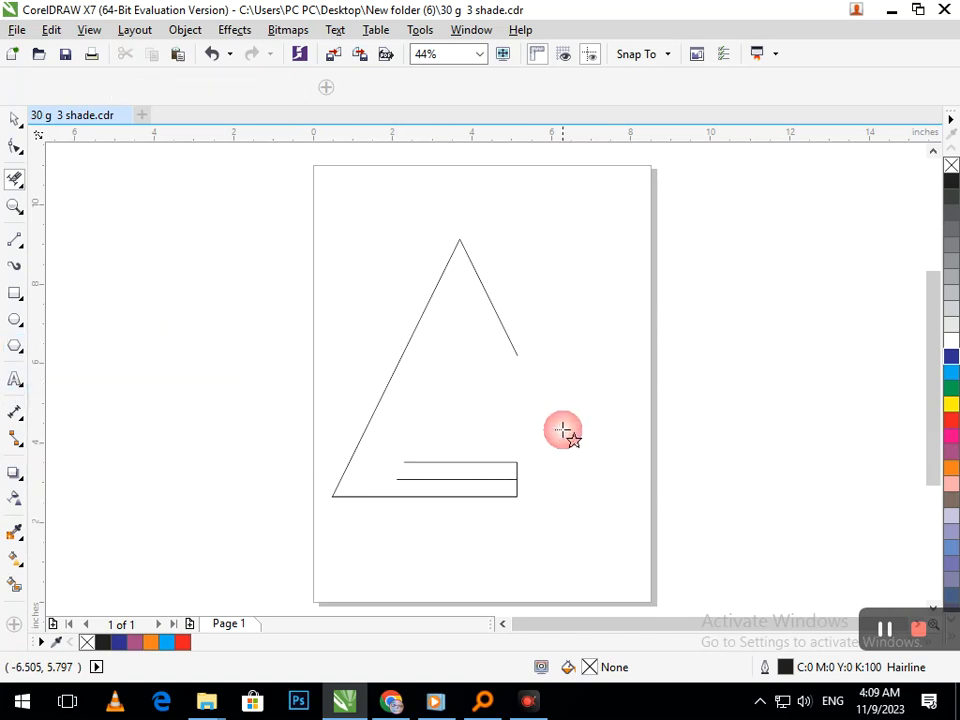
drag(574, 349, 818, 525)
click(15, 119)
click(80, 322)
drag(606, 491, 552, 472)
drag(651, 491, 514, 463)
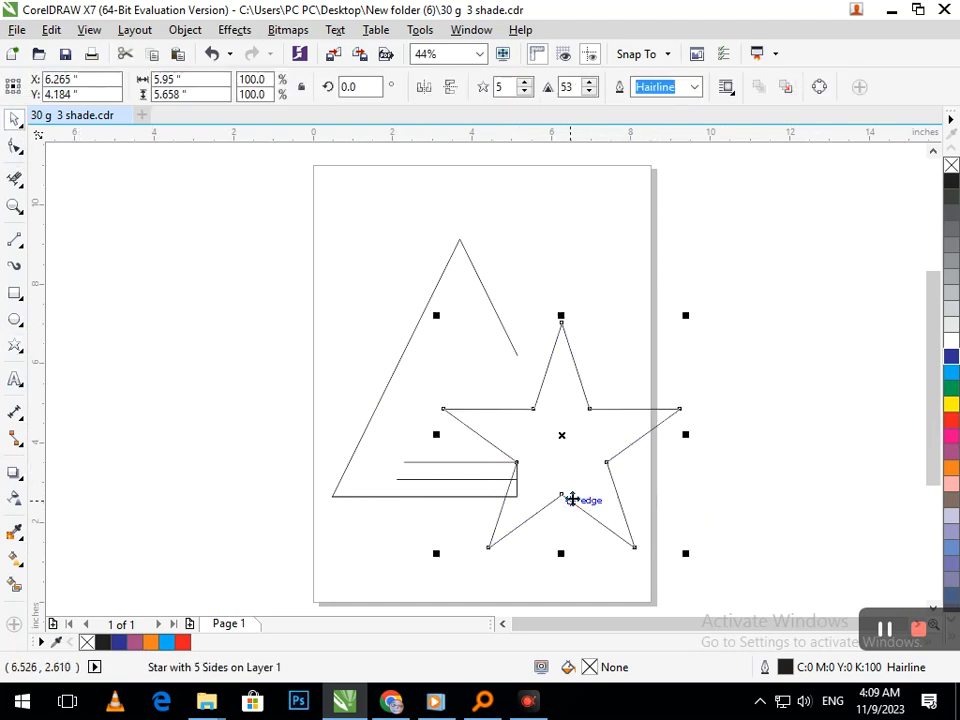
Shrink the star proportionally and realign its lower-left inner corner with the bars' upper-right corner.
drag(435, 552, 499, 537)
drag(544, 446, 518, 465)
click(565, 559)
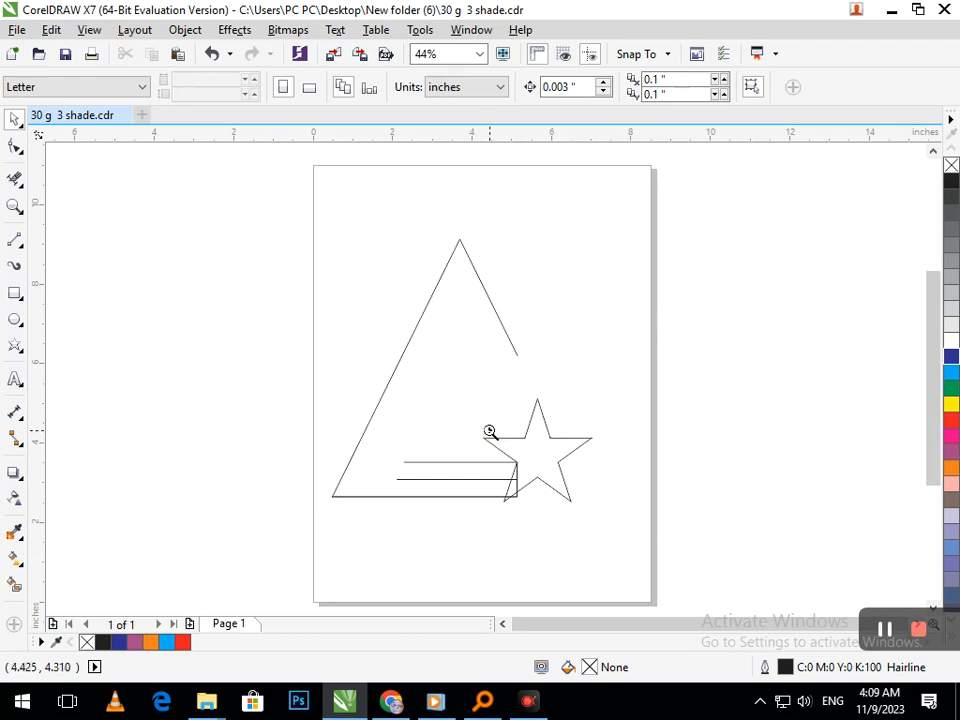
scroll(489, 431, up, 3)
right_click(440, 387)
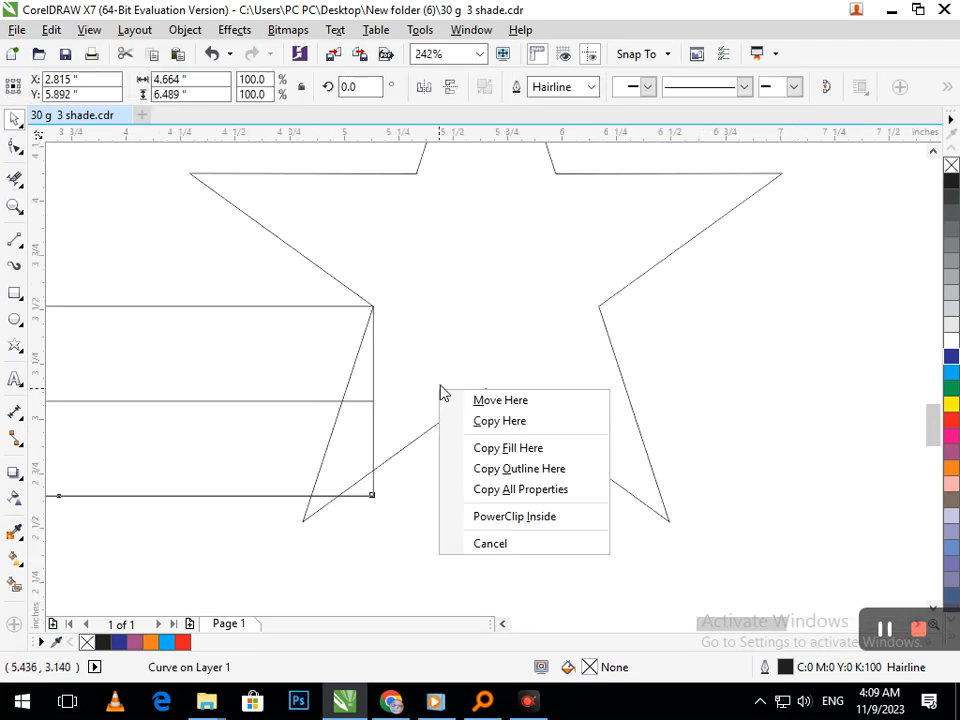
click(752, 387)
scroll(516, 273, down, 3)
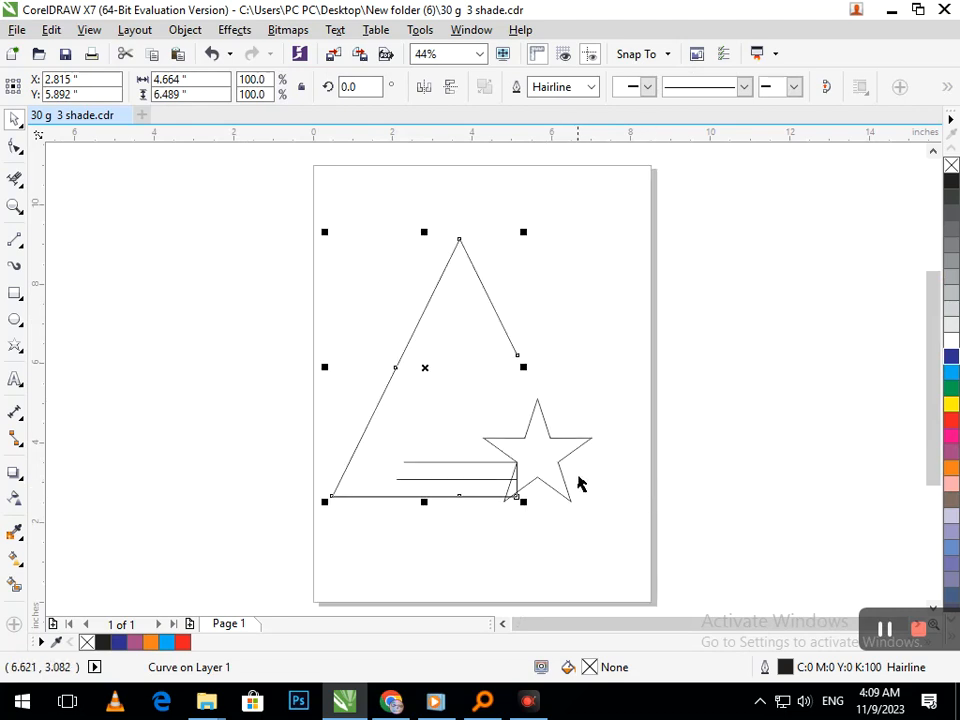
Draw a horizontal 2-point guide line about 2.24 inches long from the bars' upper-right corner across the star's inner corners.
click(17, 243)
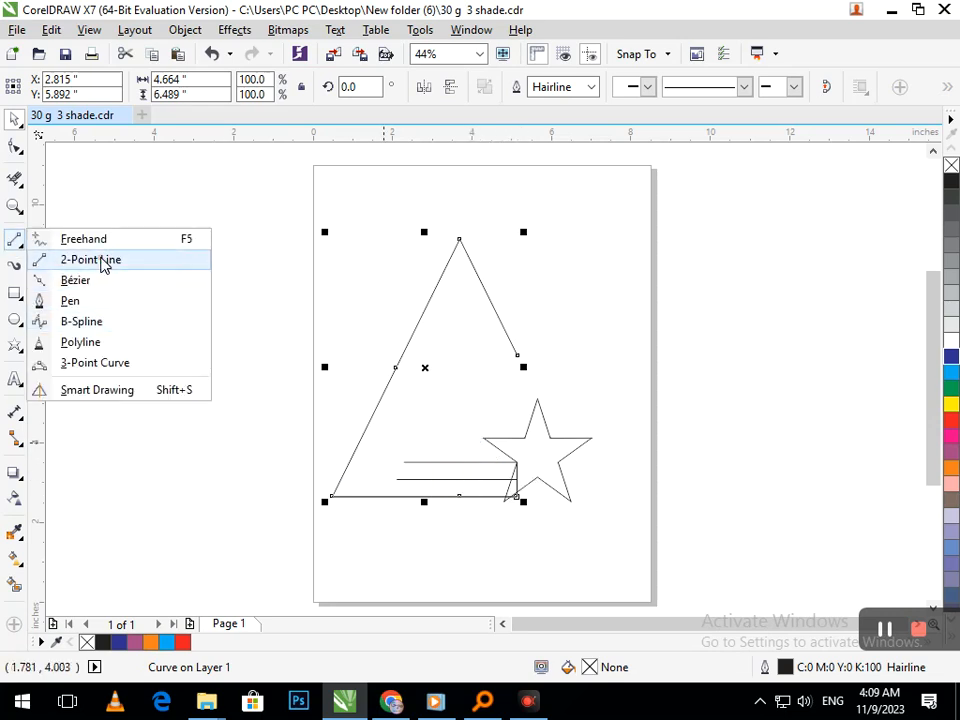
click(96, 261)
drag(518, 462, 613, 462)
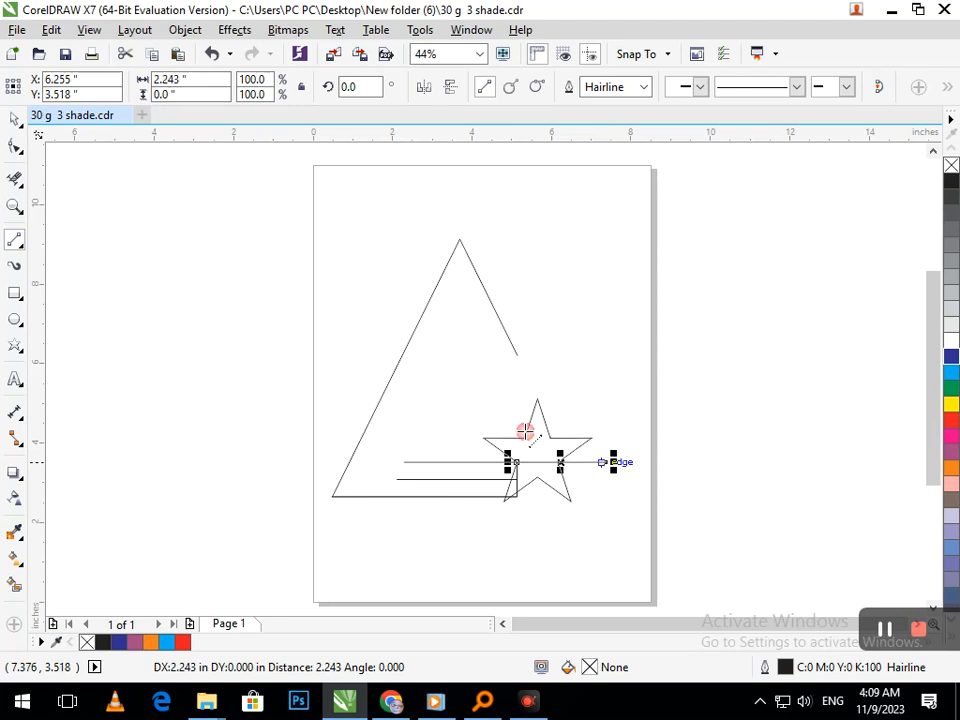
Delete the star's leg segments below the guide line and the guide line's end beyond the star's lower-right inner corner.
click(13, 182)
key(F2)
drag(466, 405, 636, 518)
drag(535, 488, 497, 523)
click(583, 383)
click(309, 499)
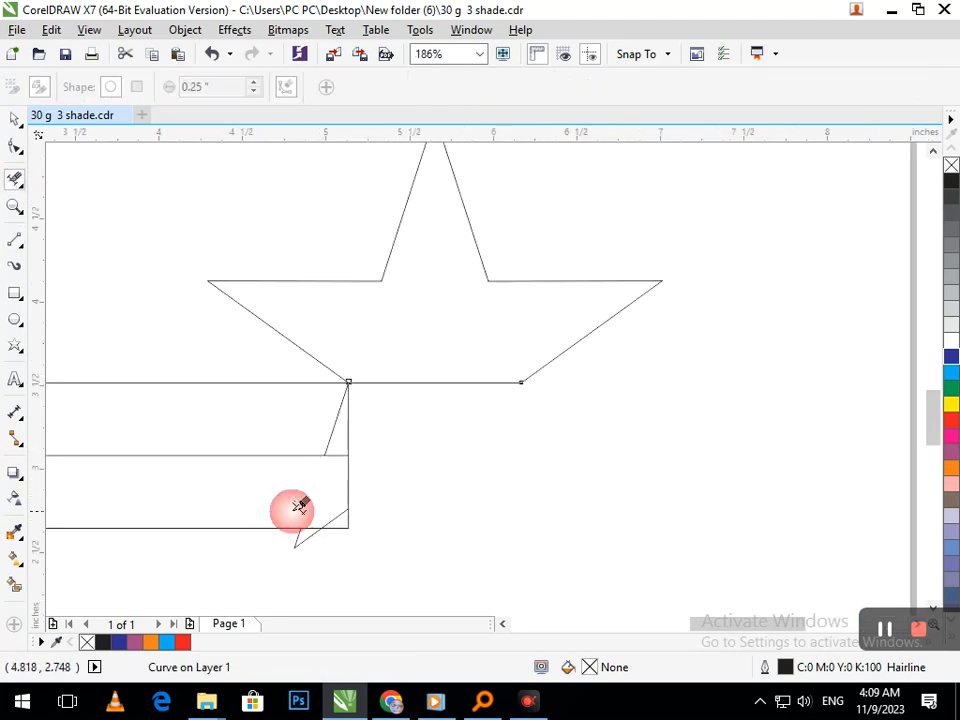
Delete the leftover star leg fragments around the bars and the guide line between the star's two lower inner corners.
key(F2)
drag(284, 391, 449, 464)
click(287, 470)
key(F3)
key(F2)
mouse_move(218, 490)
mouse_down()
mouse_move(380, 535)
mouse_move(545, 505)
mouse_up()
drag(715, 425, 656, 365)
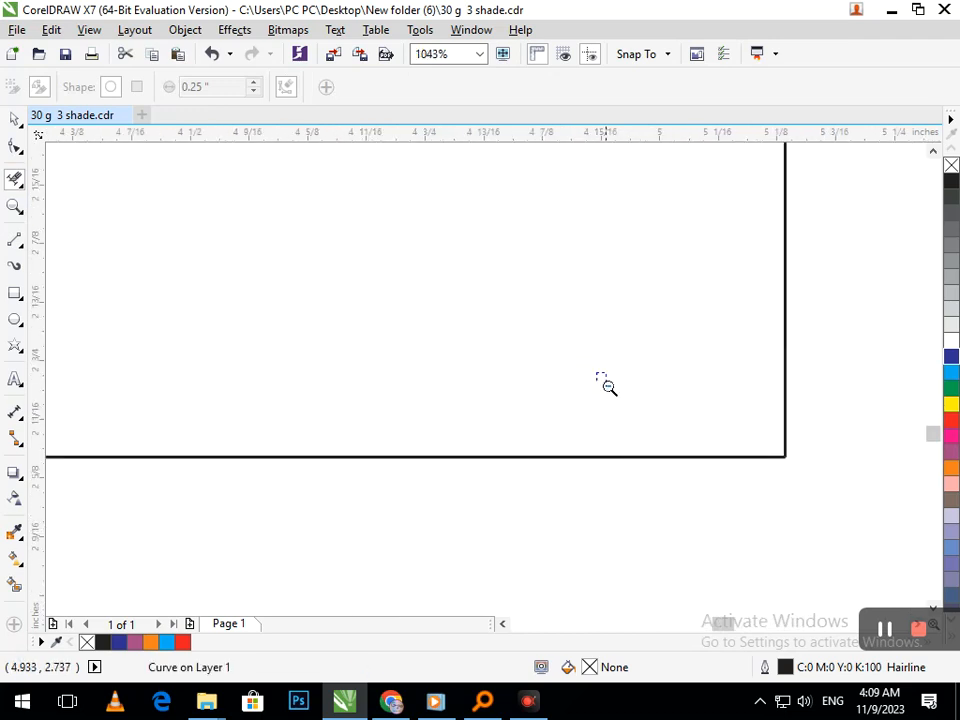
key(F3)
drag(454, 367, 456, 407)
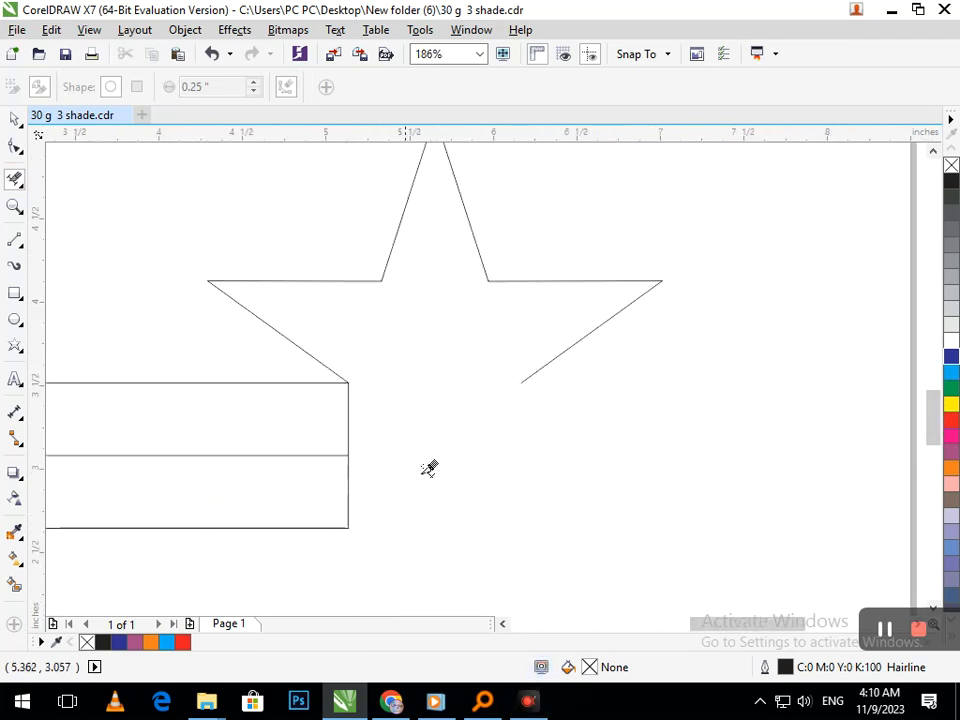
Select all the logo's lines and set their outline width to 0.333 in after trying 0.25 in and 0.5 in.
key(F3)
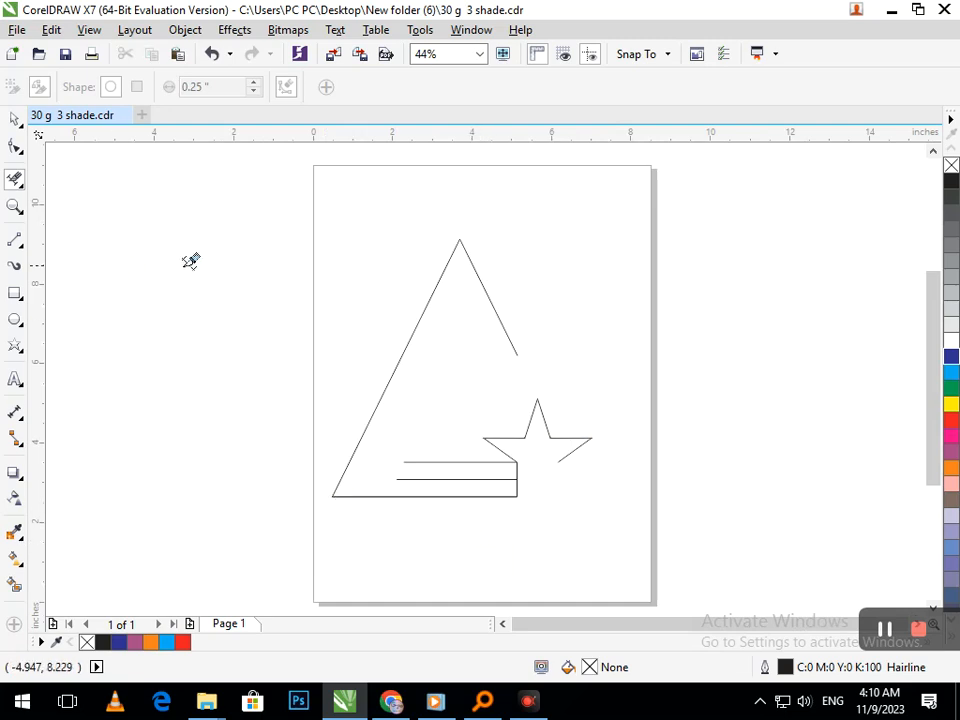
click(10, 117)
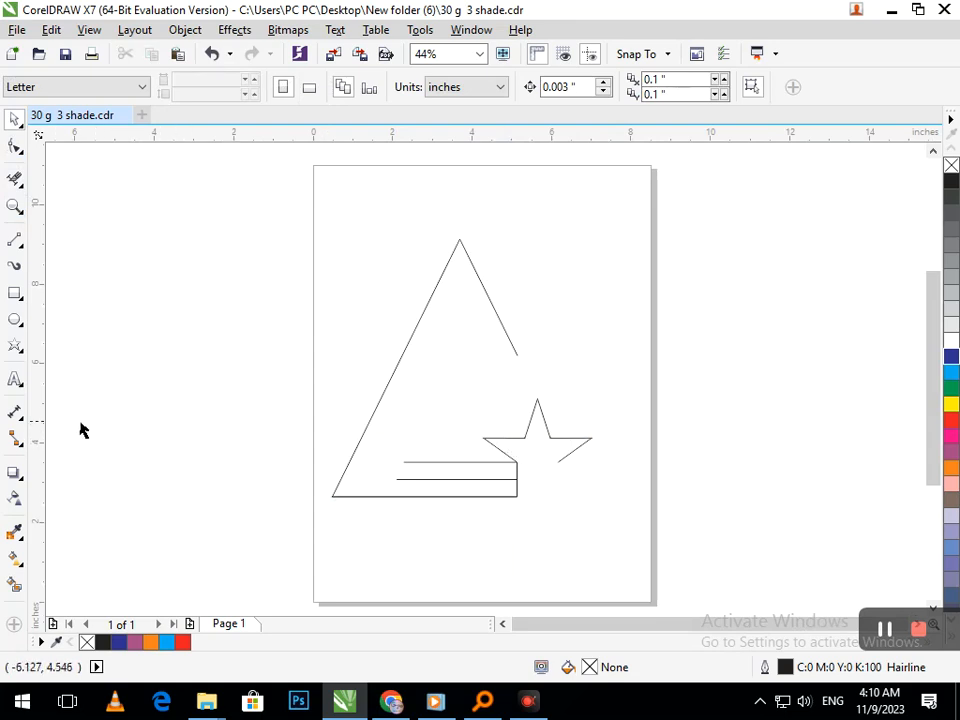
drag(234, 204, 660, 581)
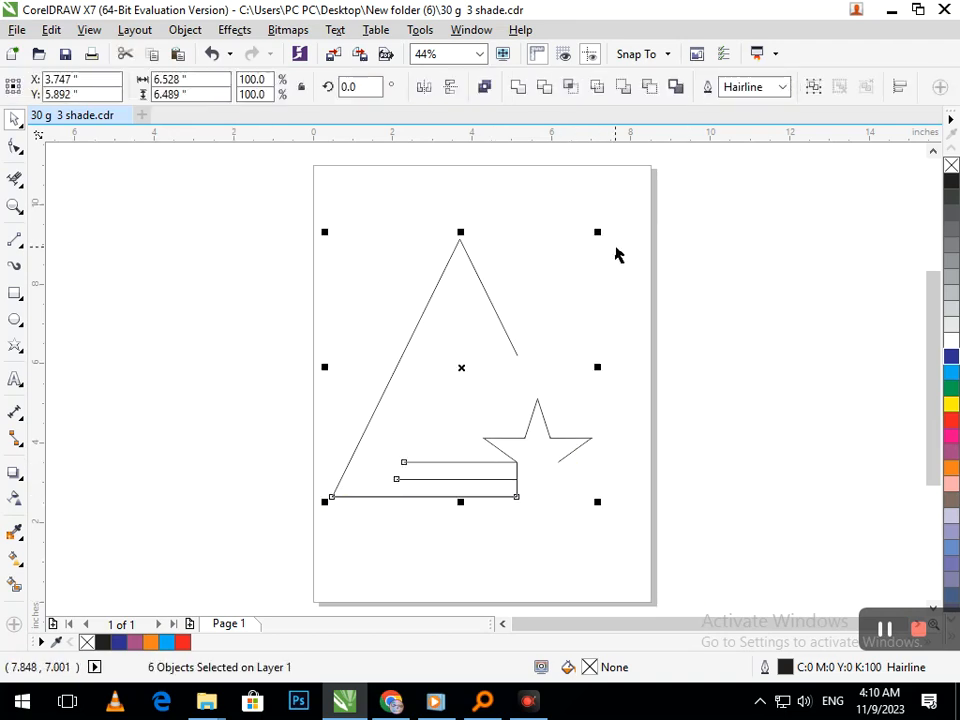
click(783, 87)
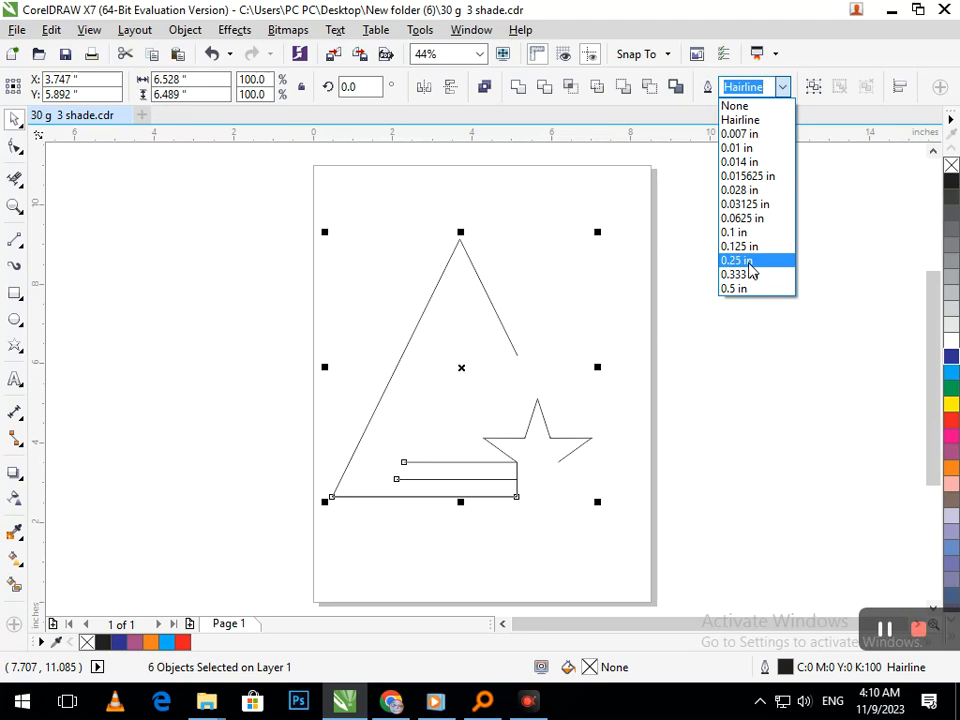
click(747, 266)
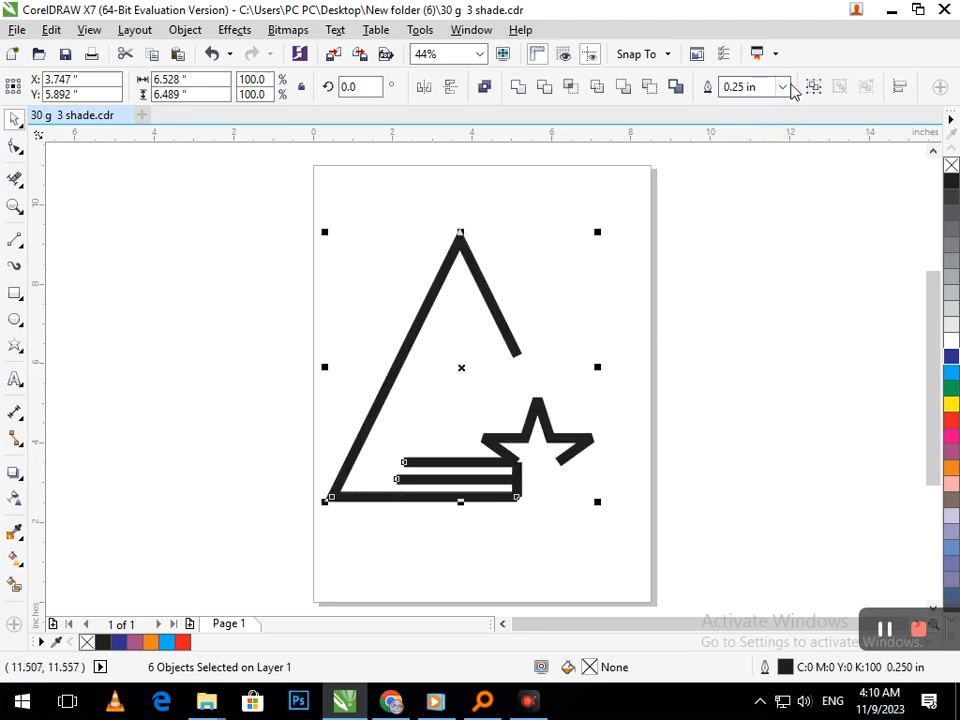
click(783, 87)
click(767, 290)
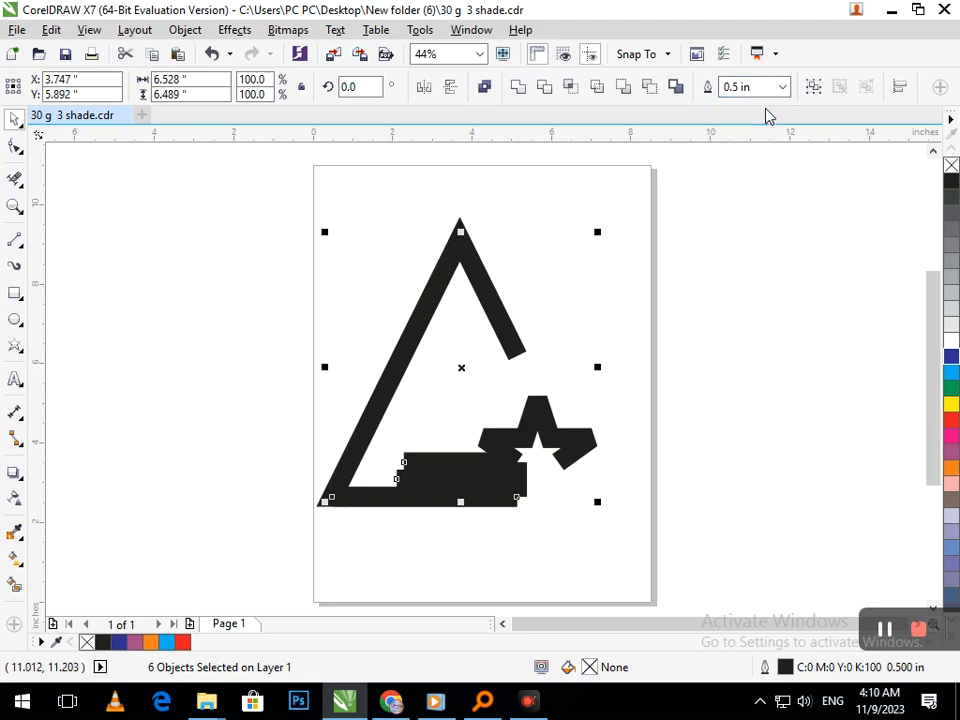
click(783, 87)
click(763, 274)
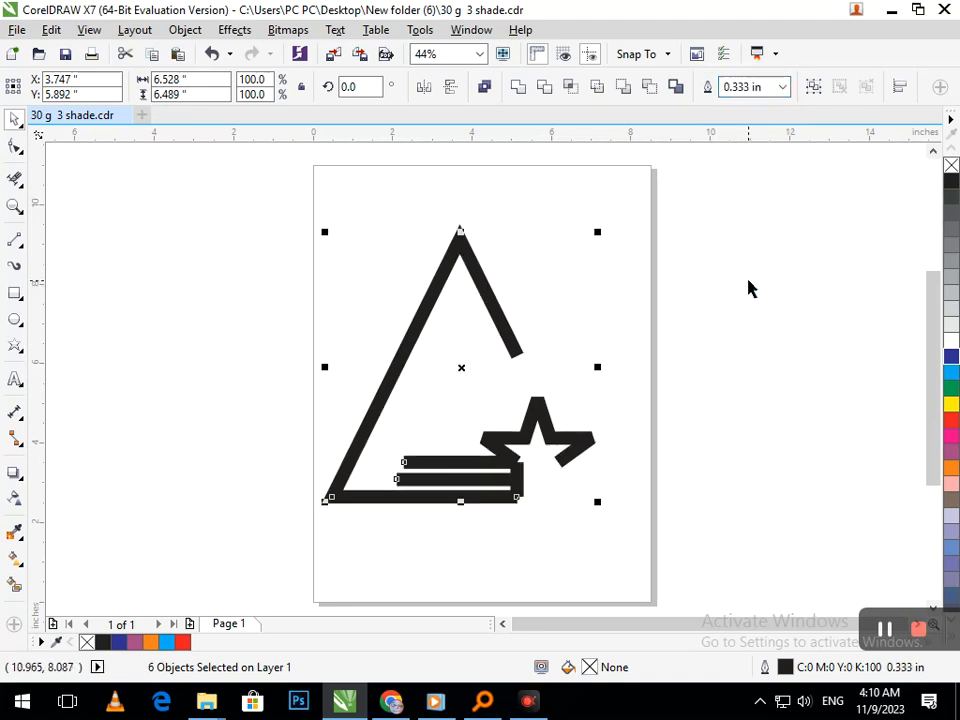
Set the selected lines' outline pen to points with round line caps, placed behind the fill and scaled with the object.
key(F12)
click(399, 226)
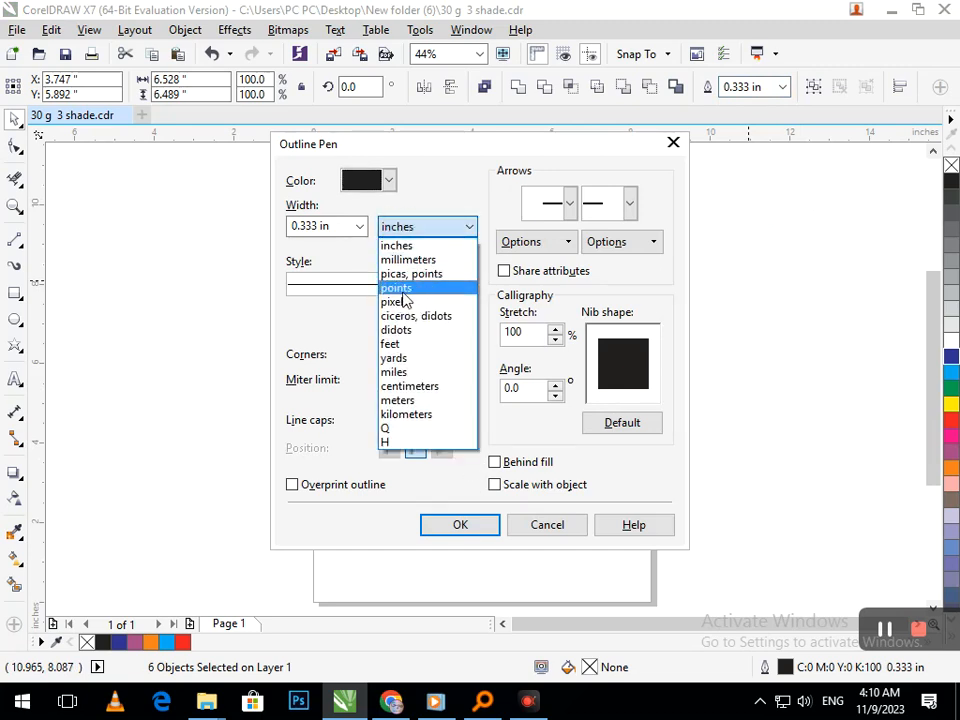
click(402, 290)
click(360, 228)
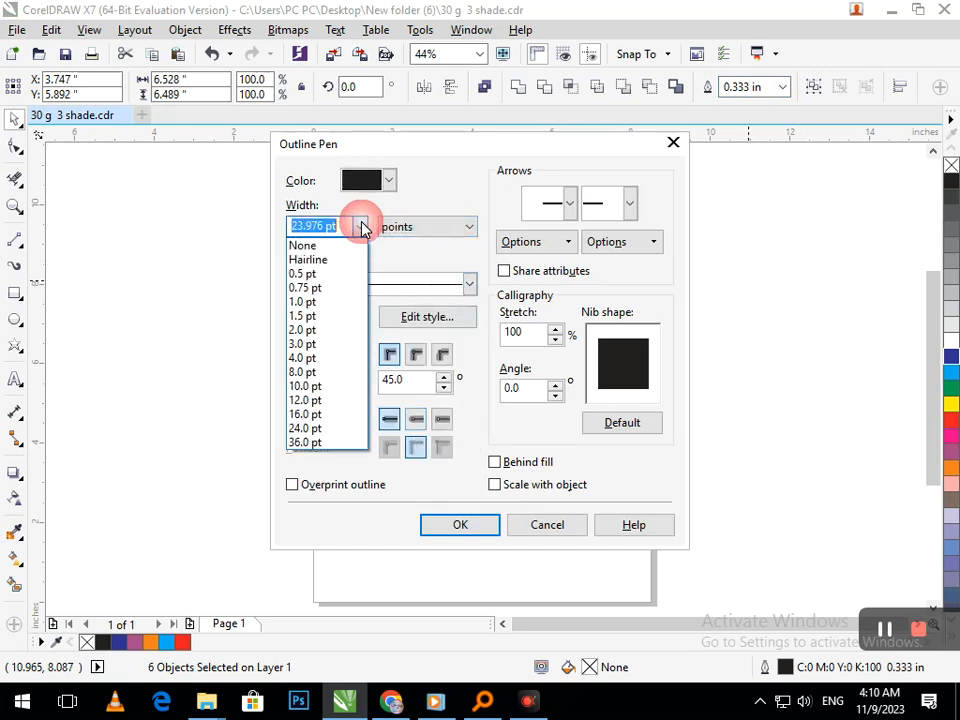
click(361, 227)
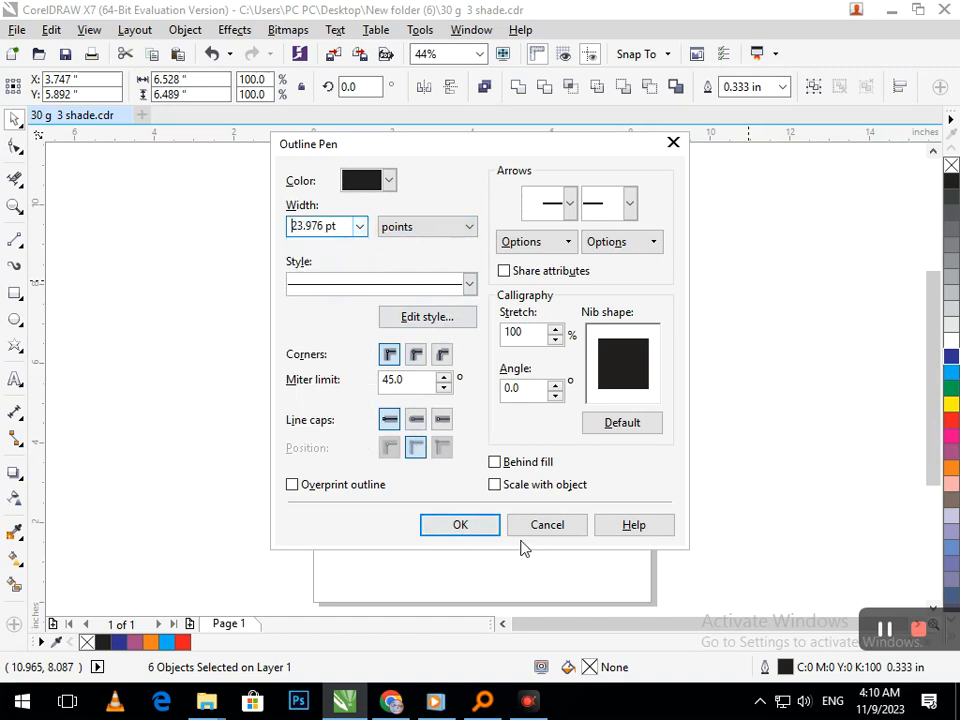
click(512, 462)
click(512, 484)
click(459, 524)
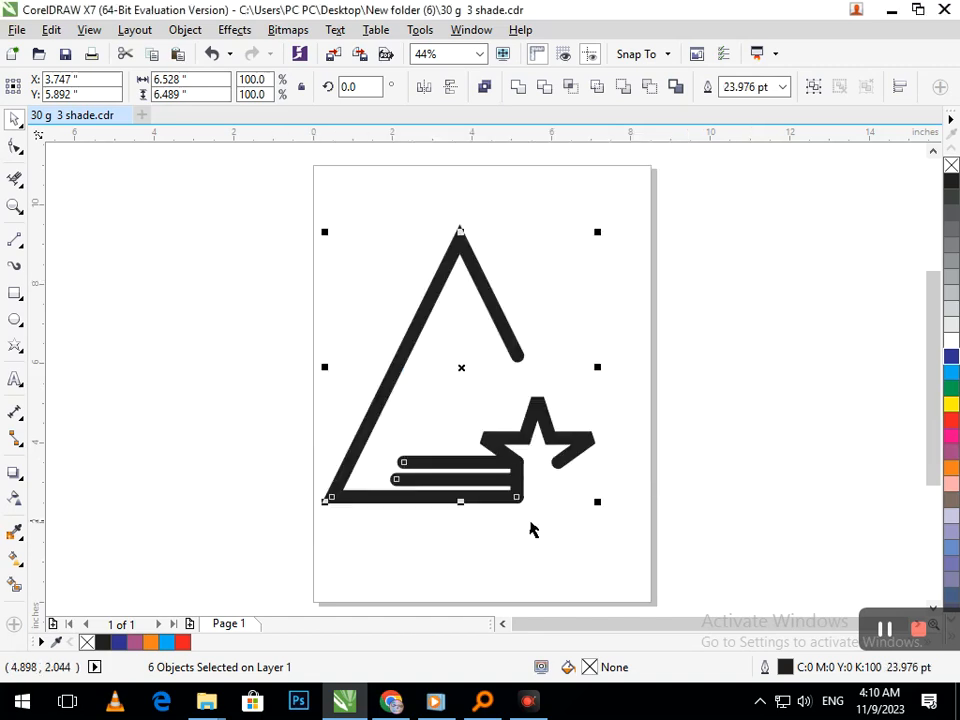
Set the logo lines' outline width to 24 pt after trying 16 pt, and deselect them.
click(783, 87)
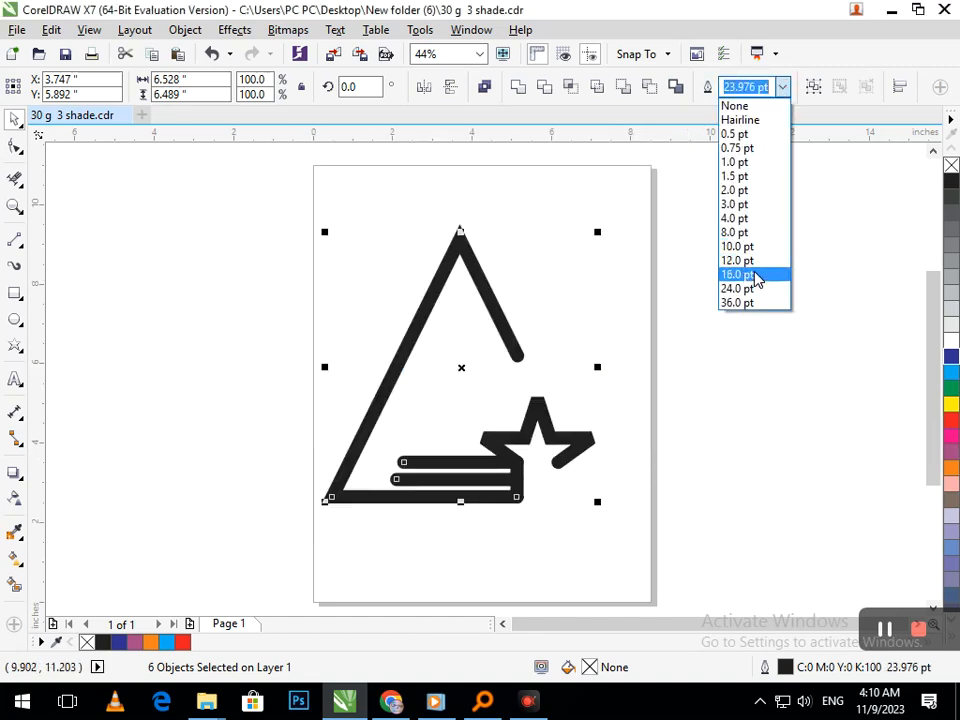
click(756, 272)
click(783, 87)
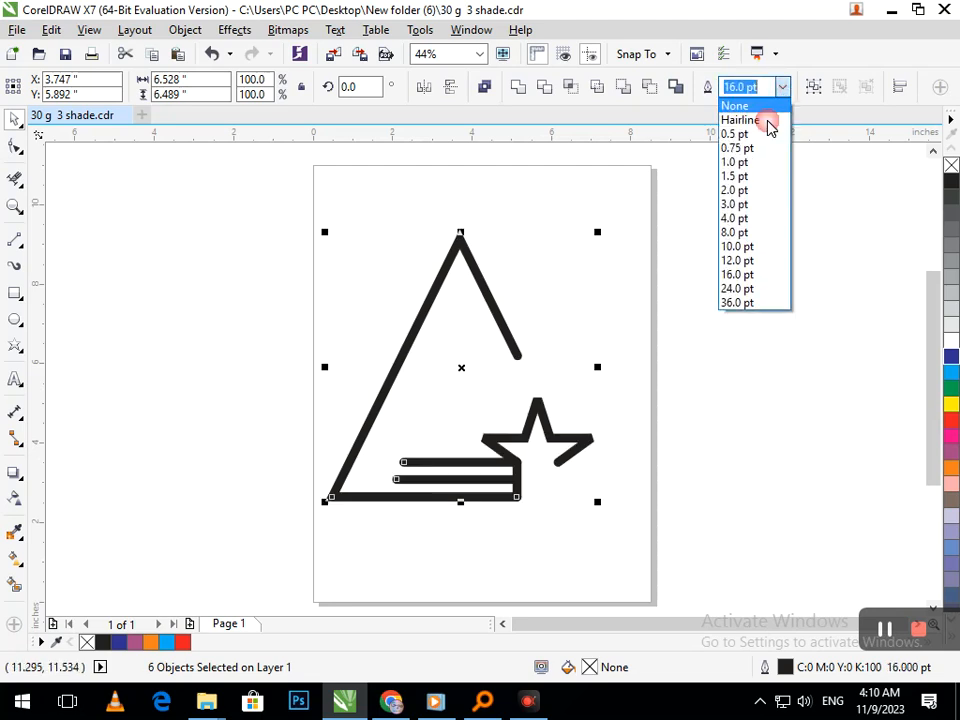
click(749, 279)
click(783, 89)
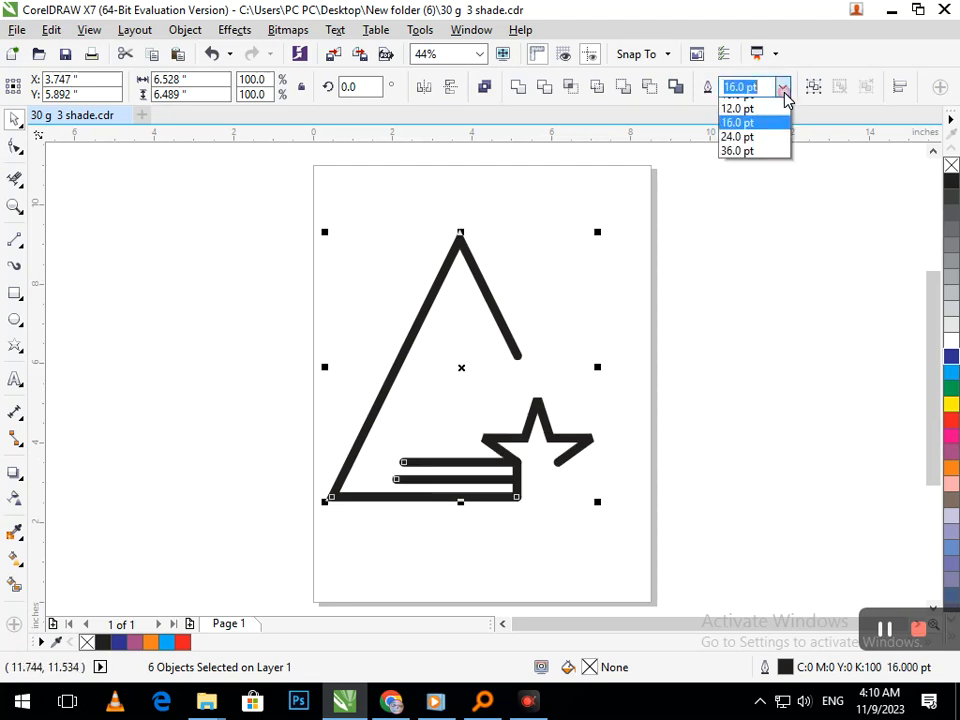
click(753, 289)
click(621, 348)
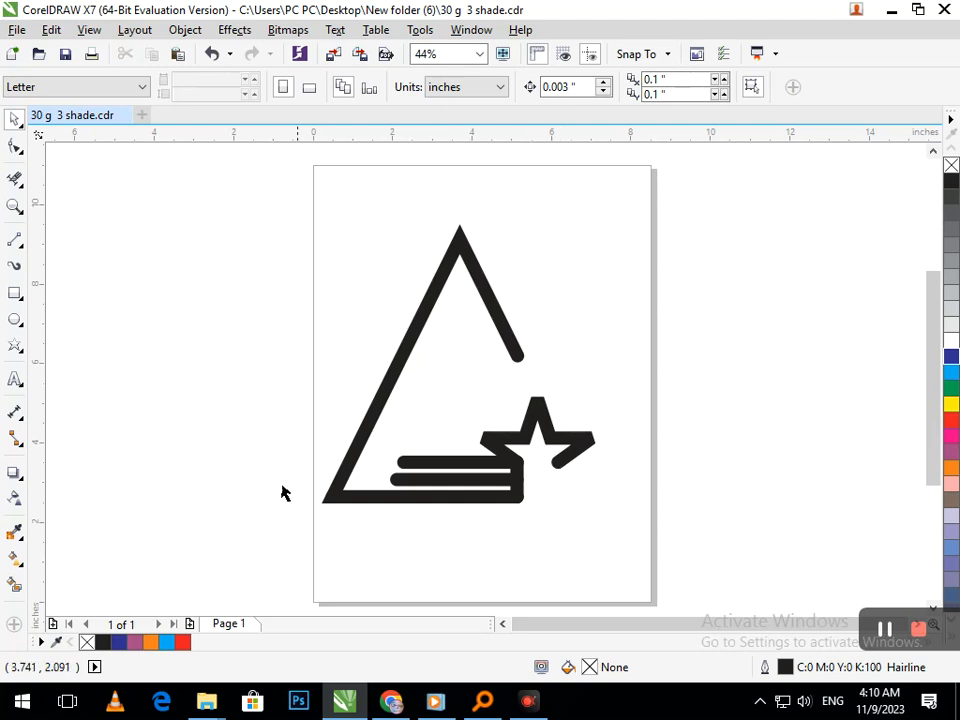
Add two-line artistic text reading "GRPAHIC DESIGNING" beside the page's upper-left corner.
click(16, 381)
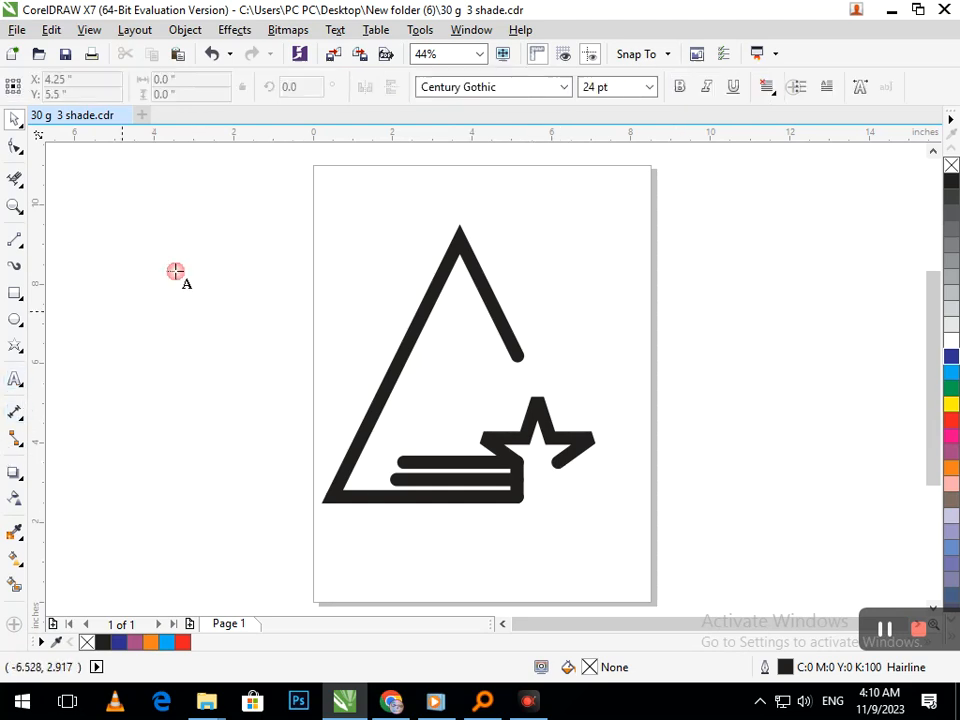
click(232, 214)
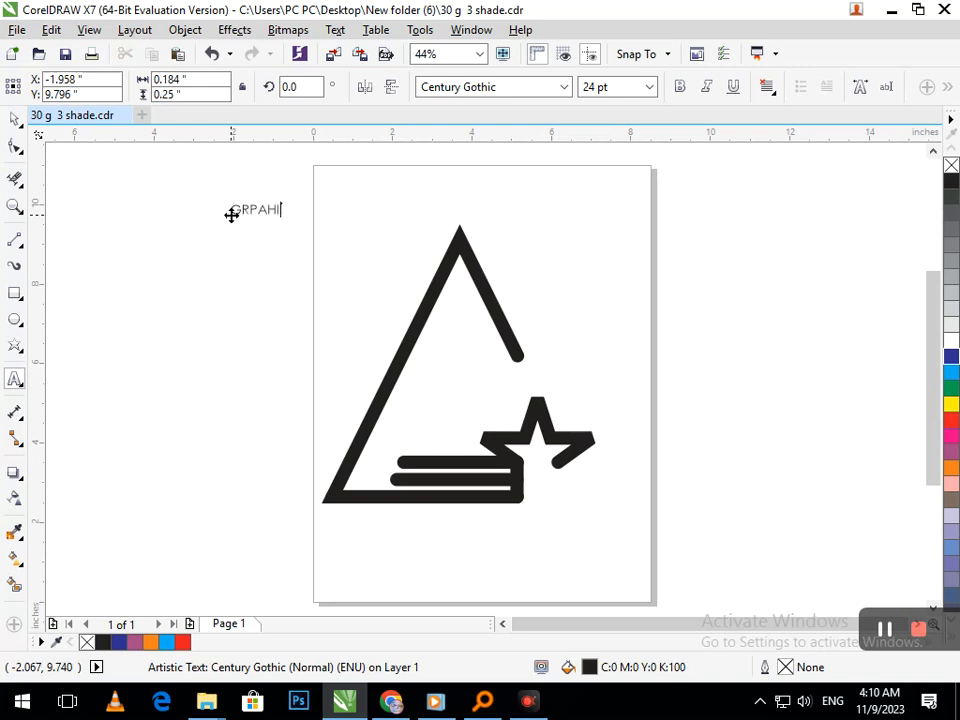
key(Return)
text(DESIGNING)
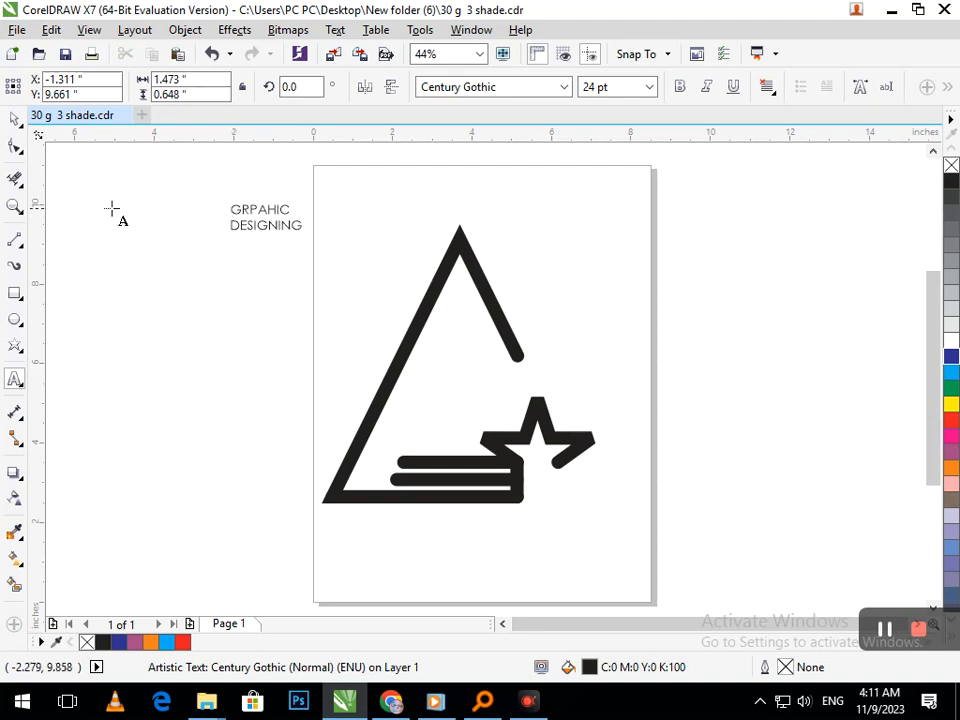
click(15, 122)
Move the text into the large triangle's opening above the bars and enlarge it to about 35 pt.
click(221, 197)
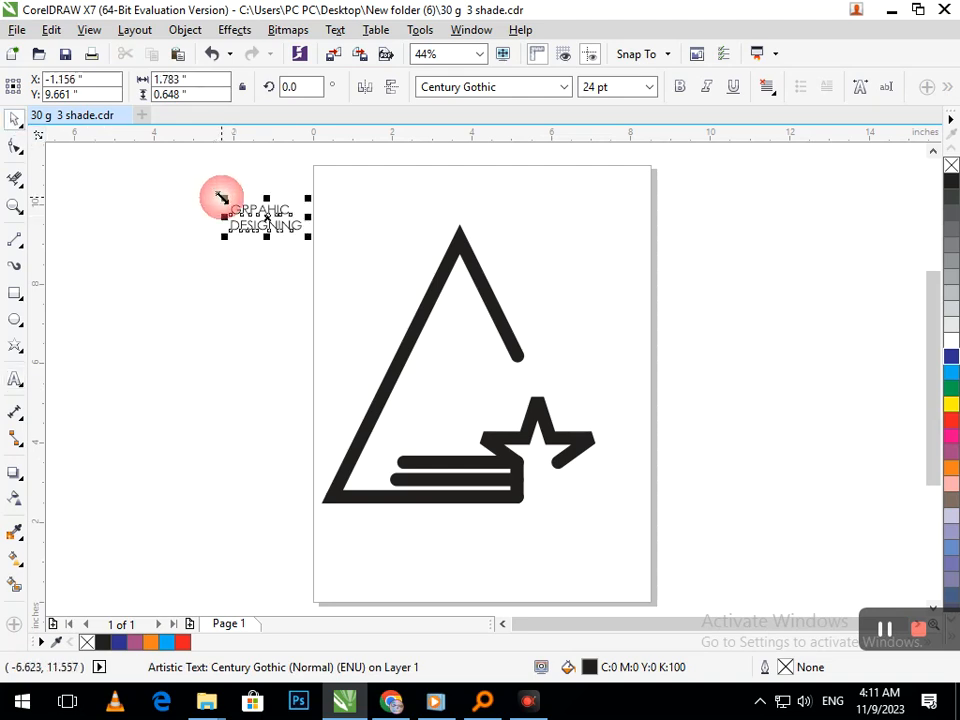
drag(244, 230, 411, 405)
drag(437, 397, 418, 403)
click(415, 400)
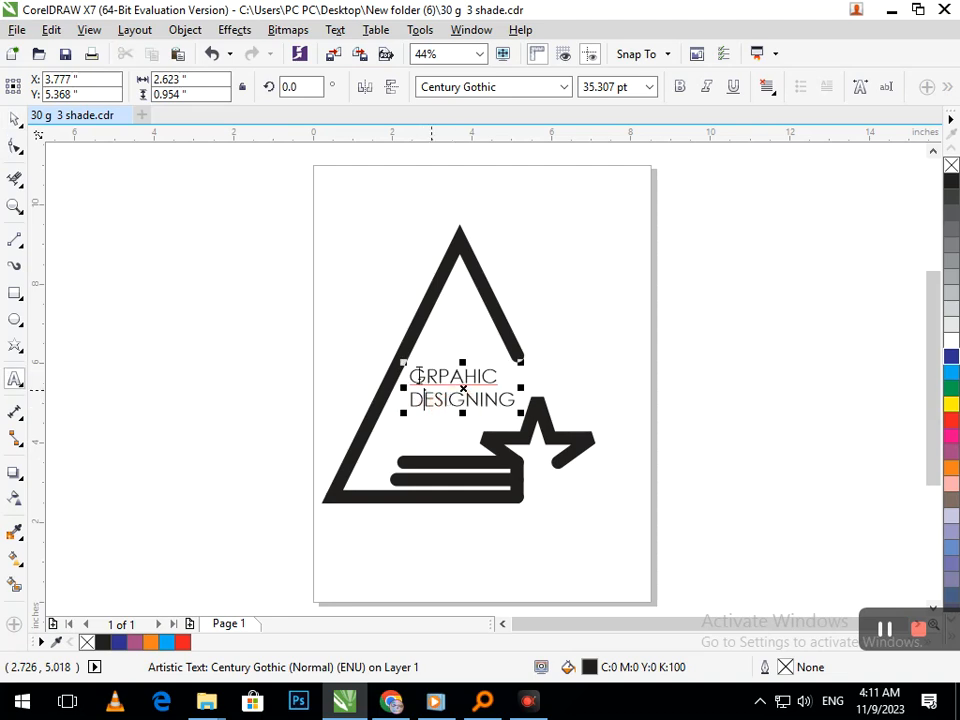
click(475, 418)
click(475, 418)
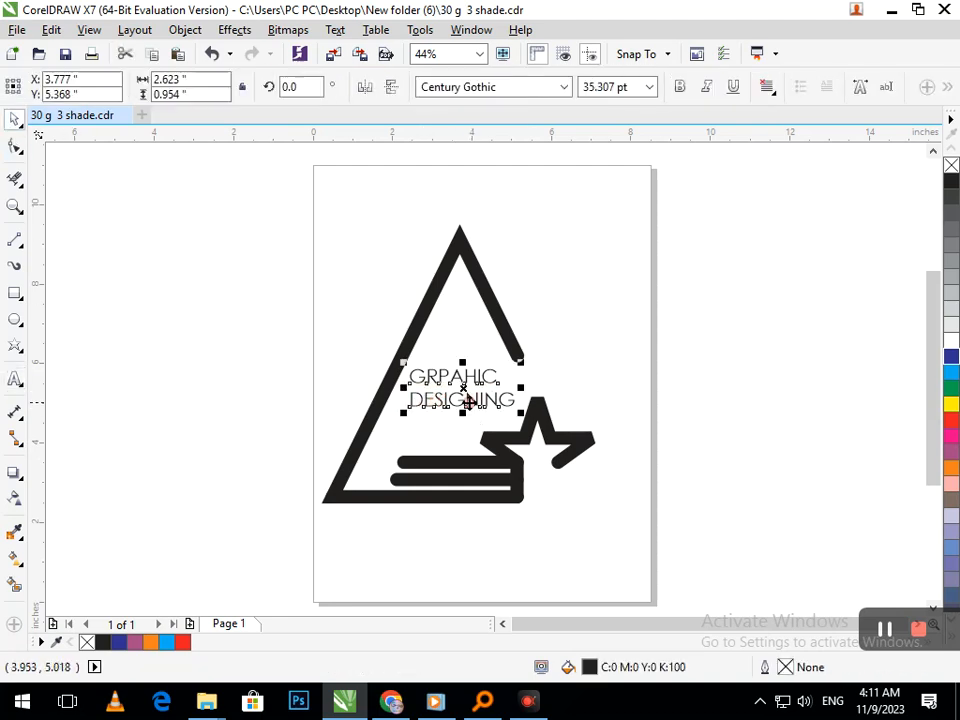
Make the "GRPAHIC DESIGNING" text bold and deselect it.
click(679, 88)
click(679, 88)
right_click(679, 88)
click(679, 88)
click(679, 88)
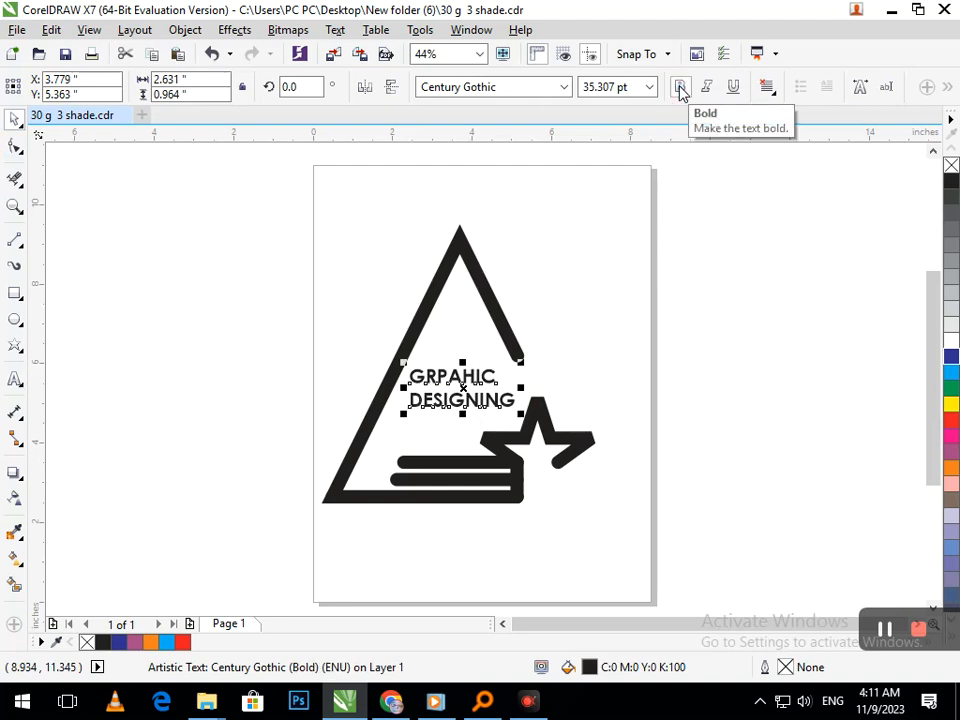
click(604, 391)
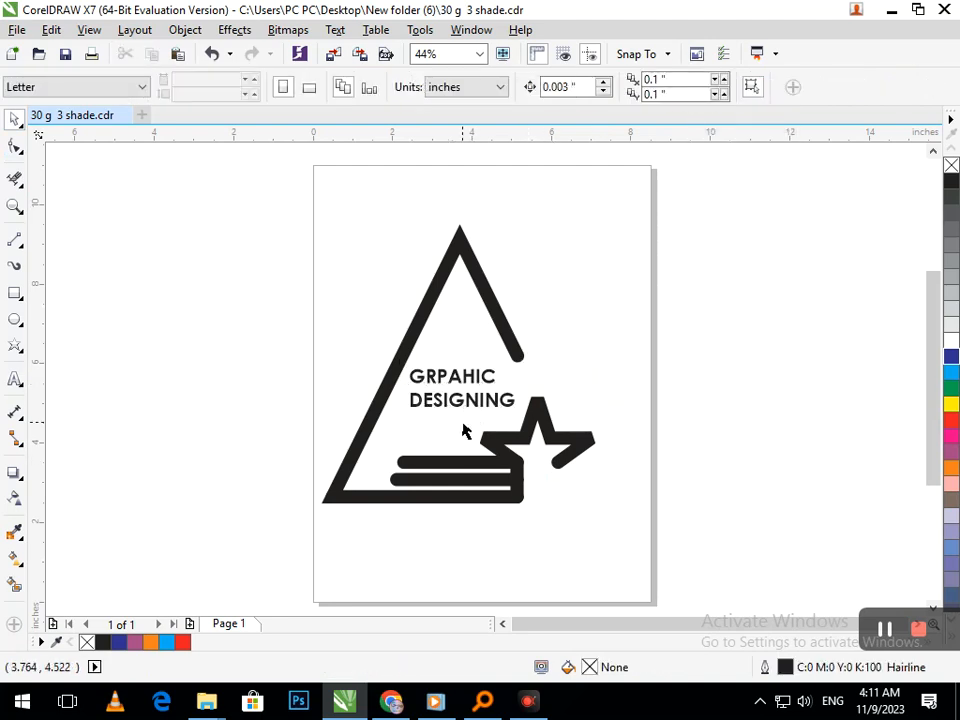
Move the text below the star, beside the bars' right end, and tighten its line spacing.
drag(455, 401, 580, 508)
click(489, 392)
click(536, 508)
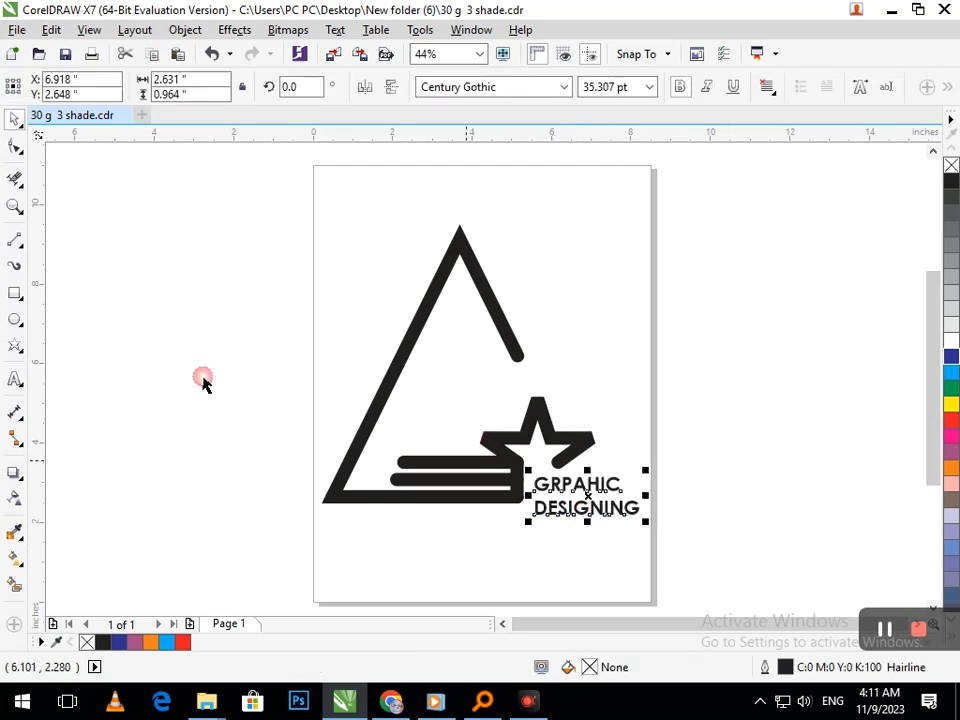
click(14, 146)
drag(528, 519, 524, 502)
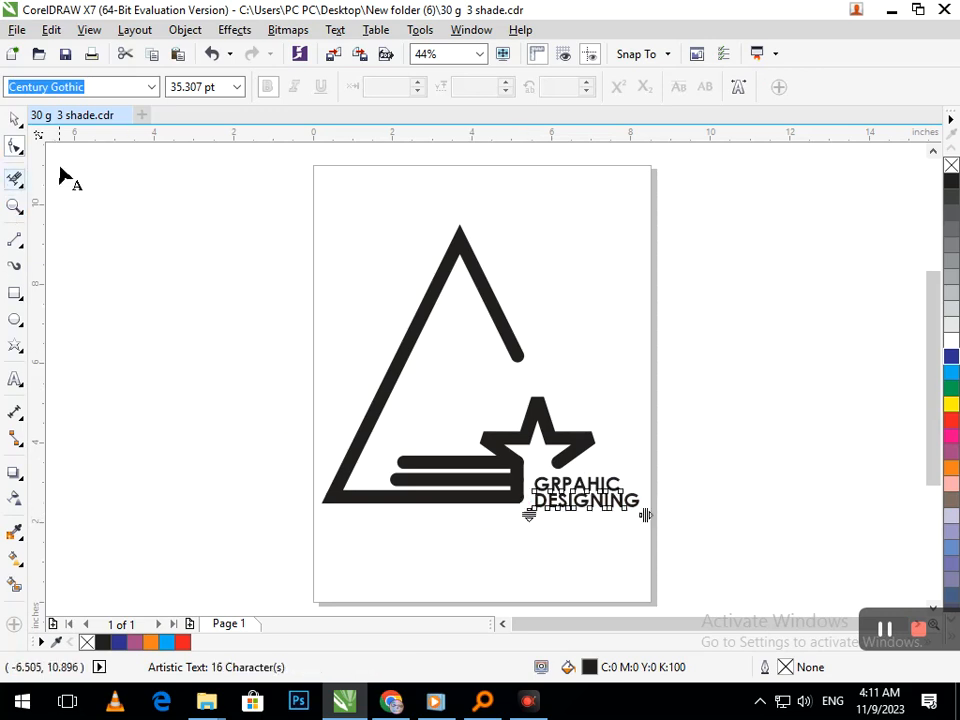
click(8, 118)
click(195, 339)
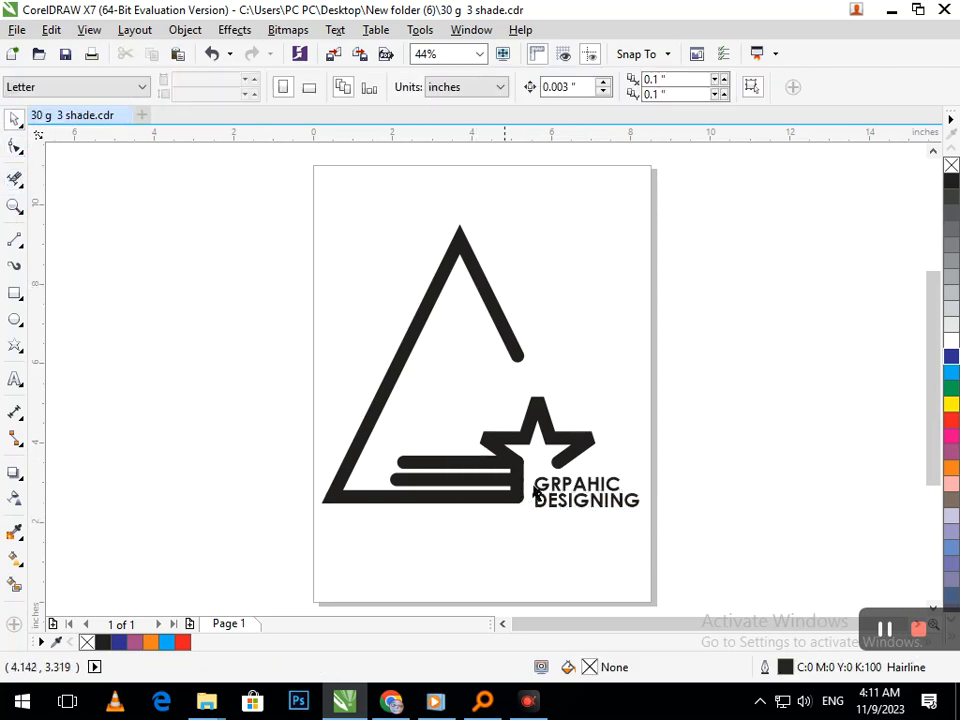
Fine-tune the text's position up and left so it sits close against the bars' right end.
scroll(588, 495, up, 5)
drag(562, 510, 533, 498)
drag(443, 338, 522, 405)
key(shift+F4)
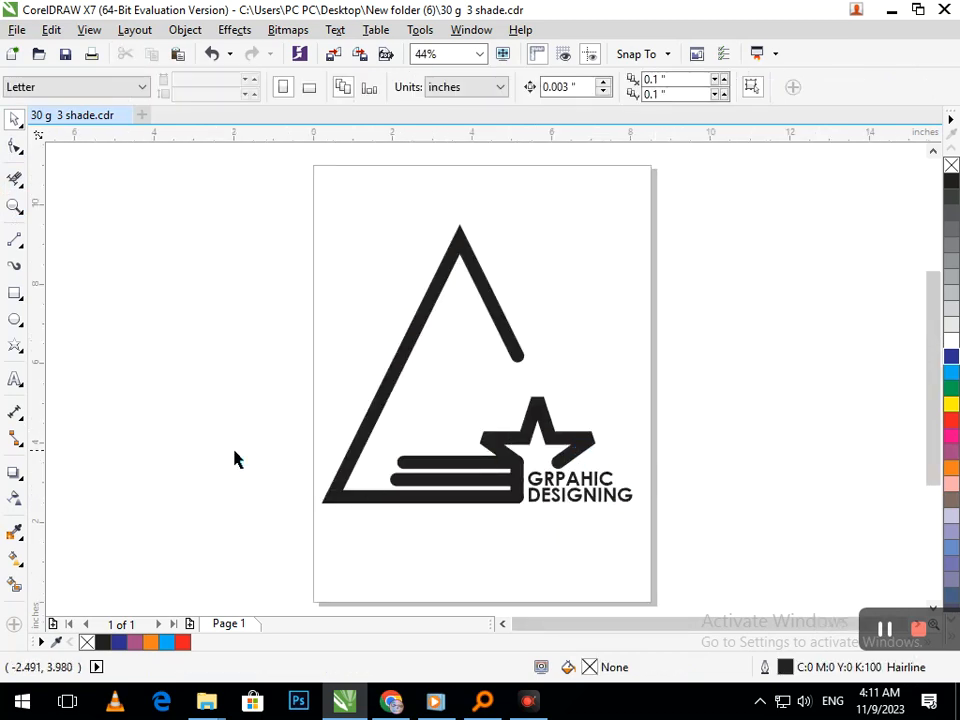
click(14, 332)
drag(123, 244, 241, 350)
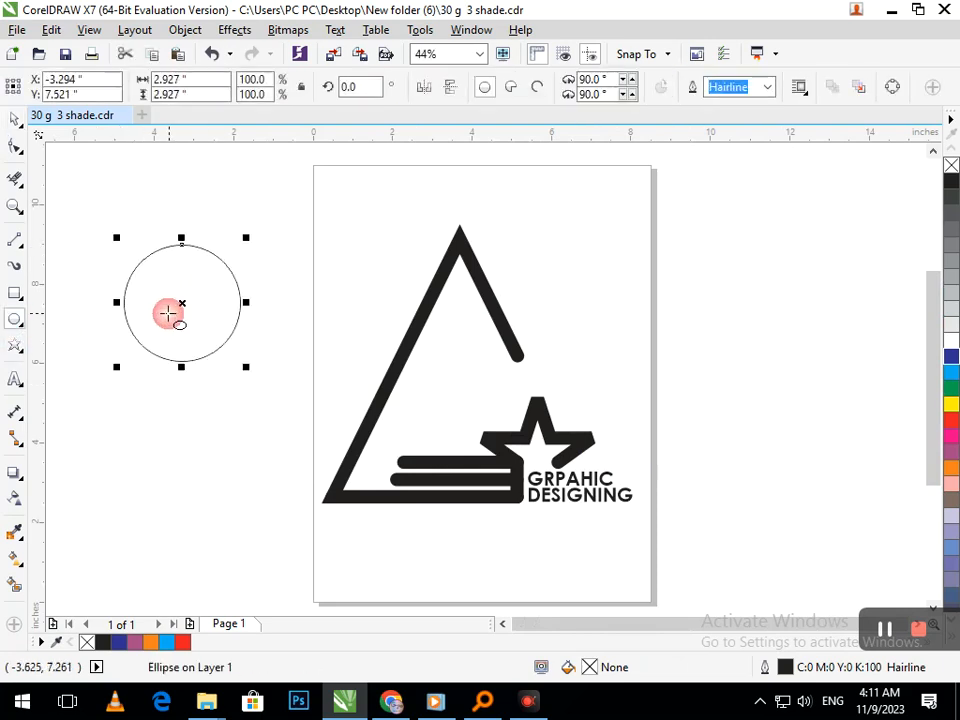
key(ctrl+z)
click(24, 328)
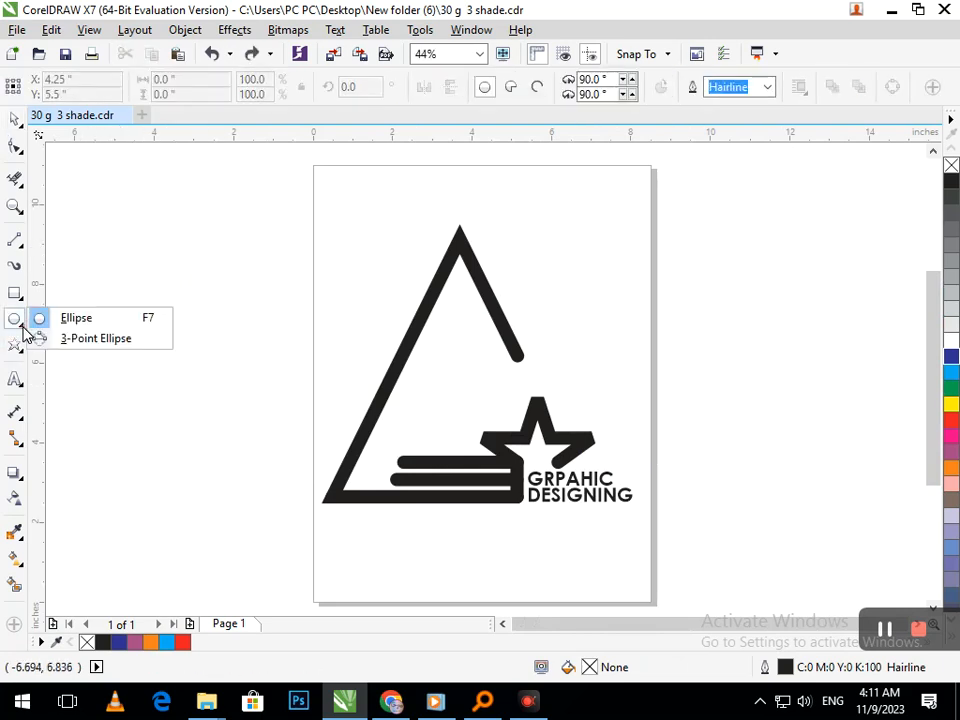
Draw a polygon about 2.5 by 2.4 inches left of the page and set its number of sides to 3.
click(15, 343)
click(54, 342)
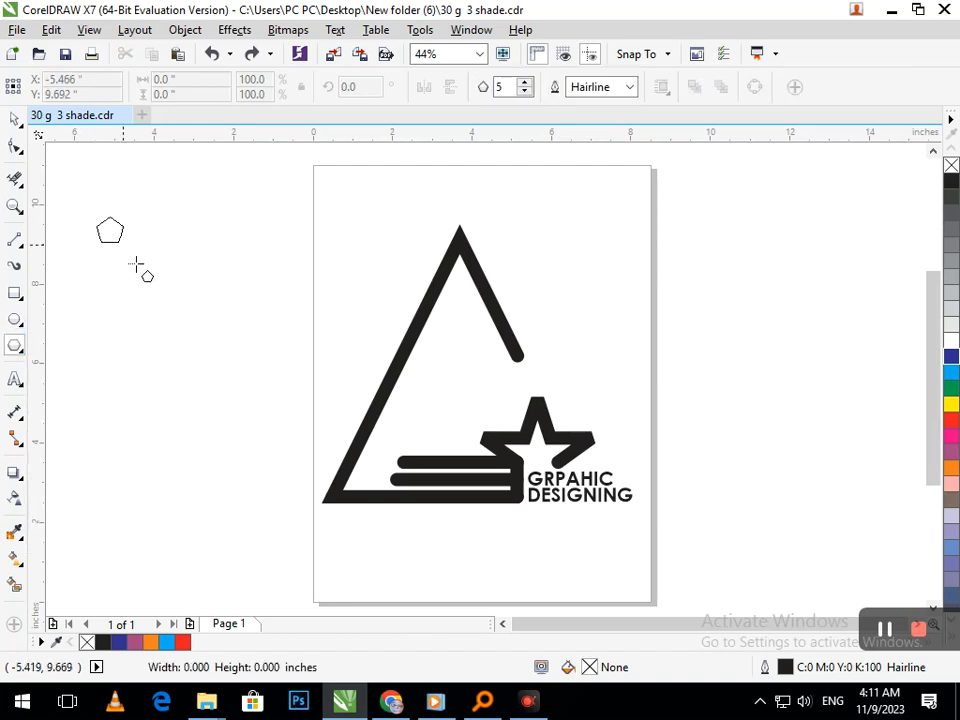
drag(91, 209, 204, 317)
click(381, 88)
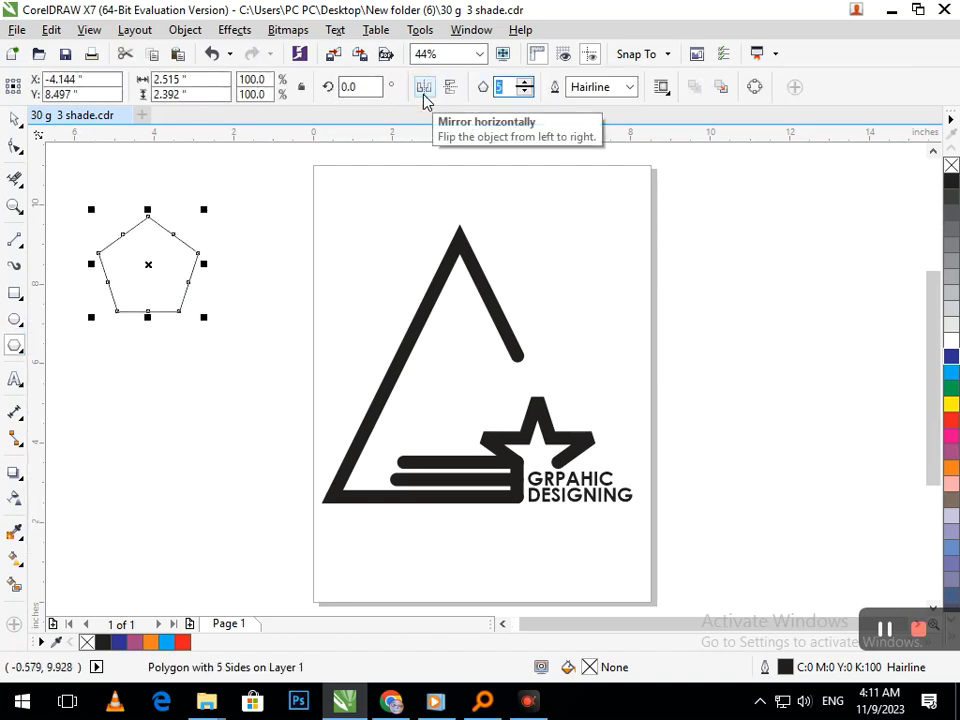
text(3)
key(Return)
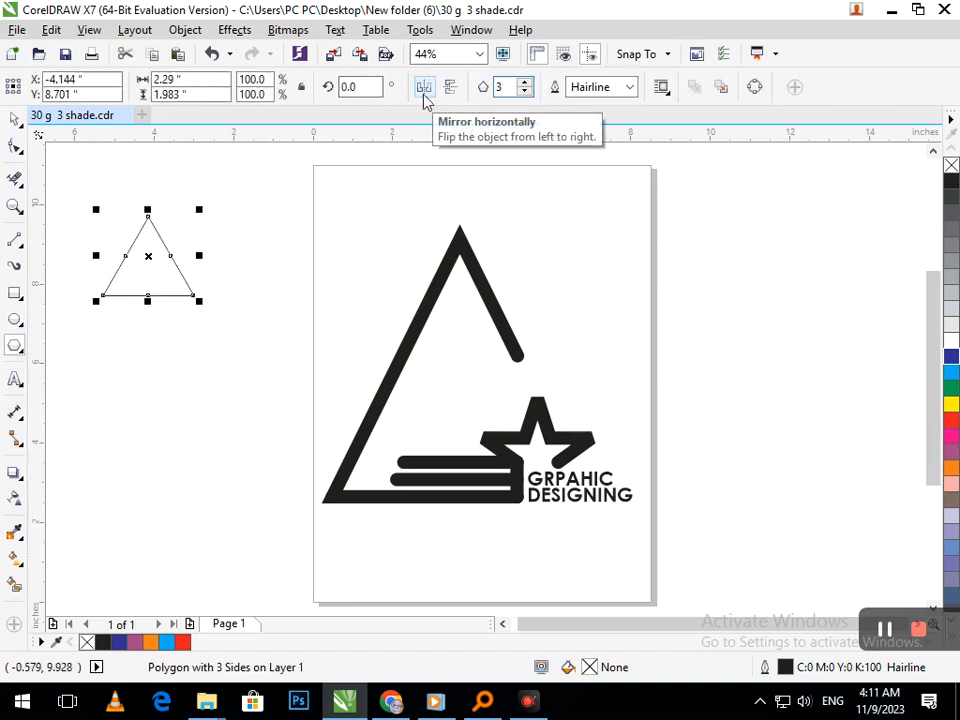
Fit the small triangle beneath the large triangle's apex, scaled down to about 1.52 by 1.32 inches, and fill it black.
click(15, 118)
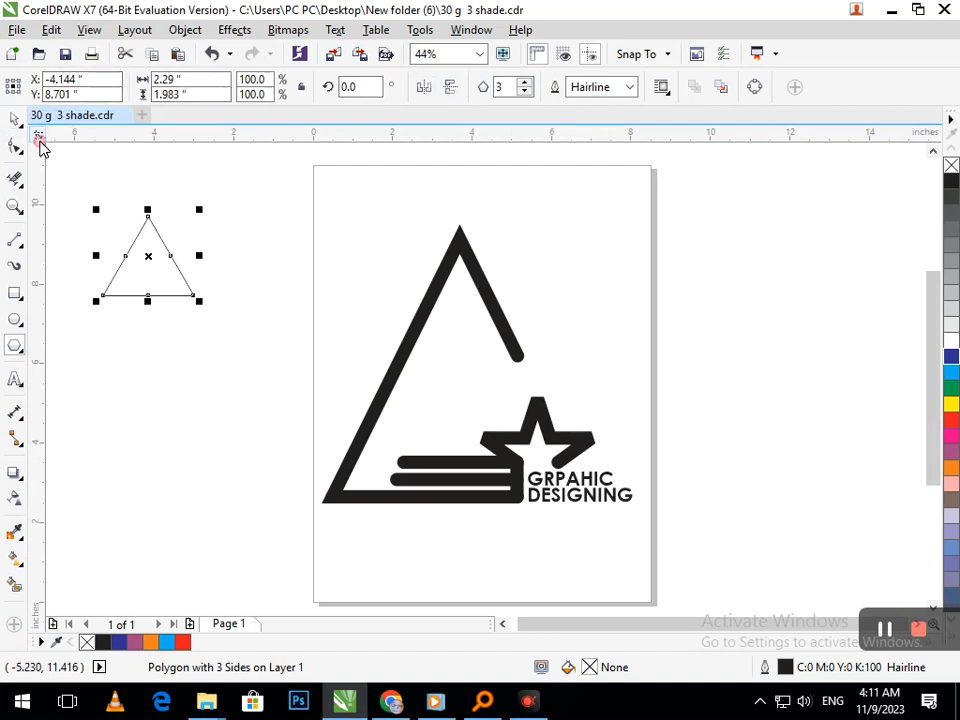
click(126, 244)
drag(132, 245, 444, 325)
drag(411, 384, 421, 367)
mouse_move(445, 370)
mouse_down()
mouse_move(447, 357)
mouse_move(422, 364)
mouse_move(446, 362)
mouse_up()
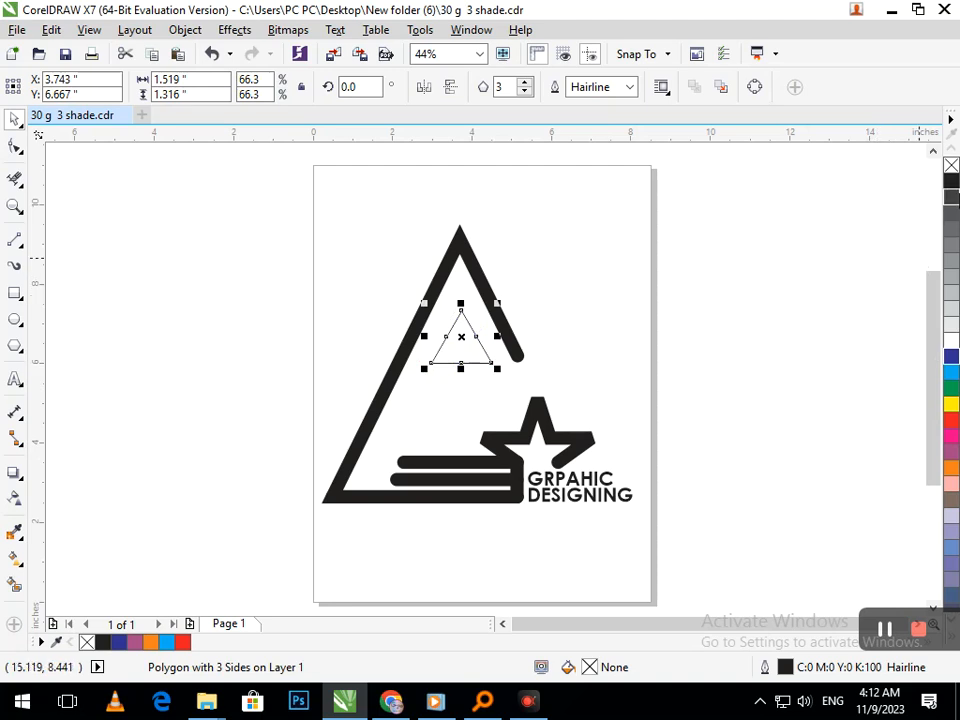
click(953, 186)
click(718, 452)
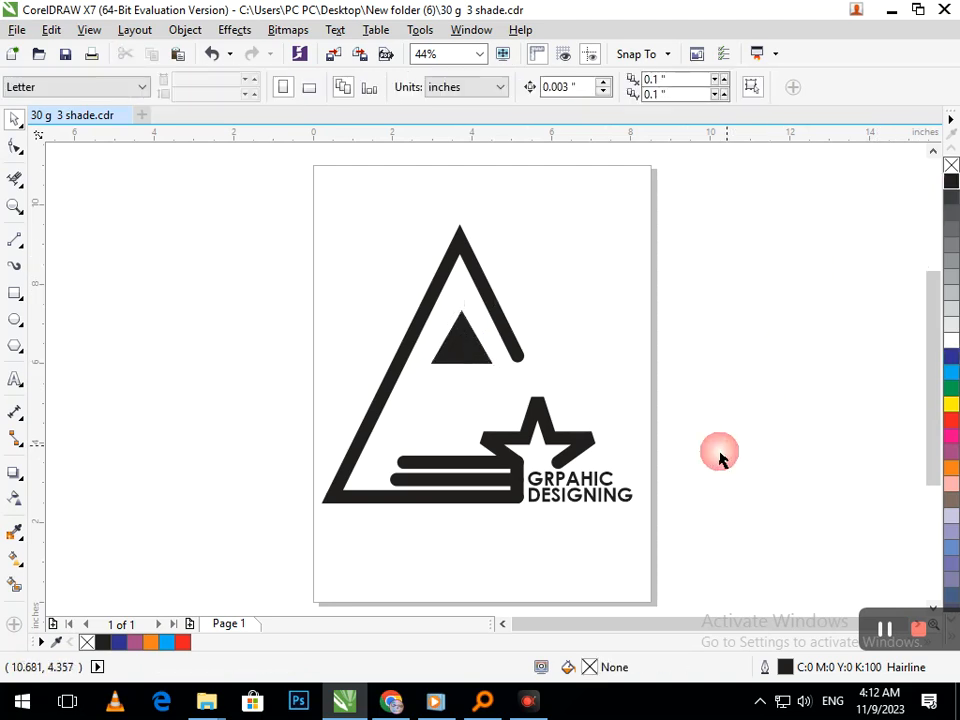
Color the text blue (C100 M100 Y0 K0) and move it below the large triangle's base.
click(594, 497)
click(952, 358)
click(765, 424)
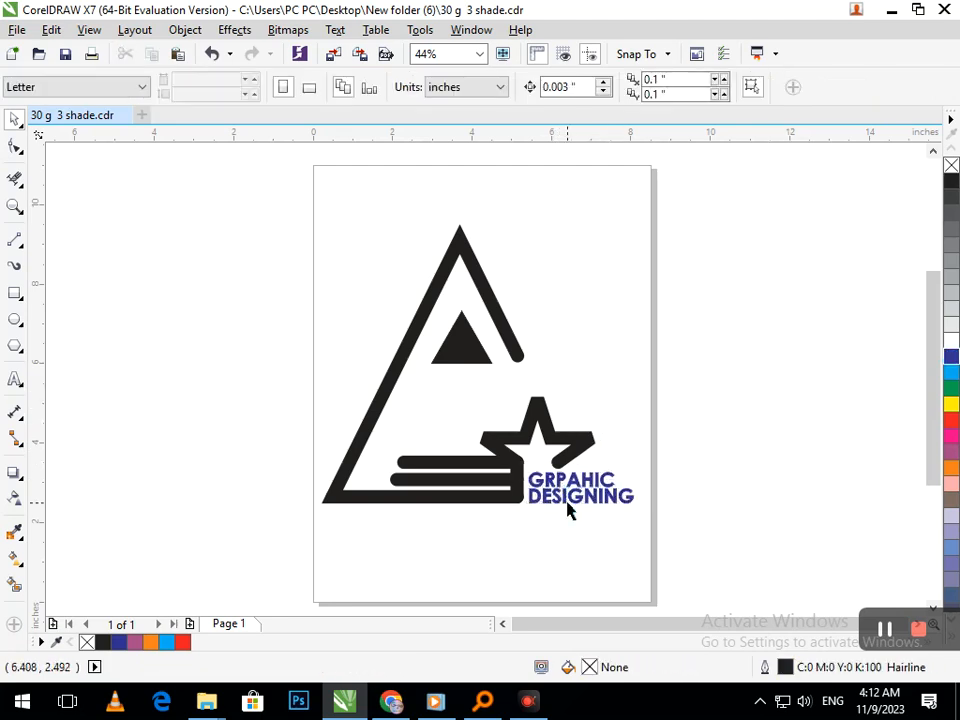
drag(566, 505, 366, 541)
click(446, 399)
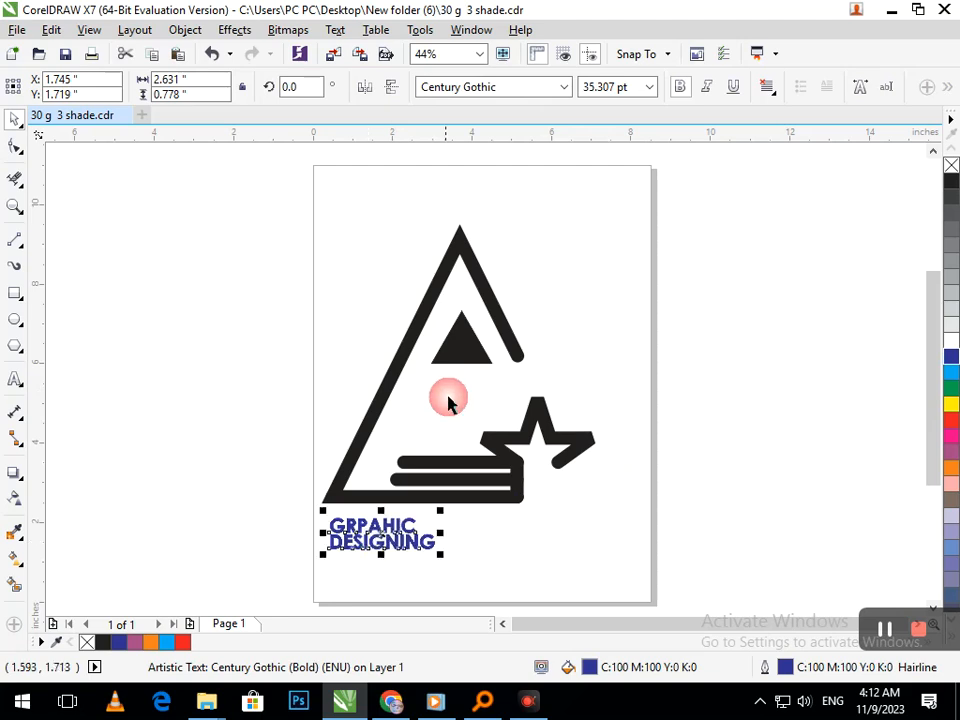
Enlarge the inner black triangle to about 2.32 by 2.01 inches and center it beneath the large triangle's apex.
click(456, 360)
drag(423, 371, 405, 403)
drag(475, 367, 476, 379)
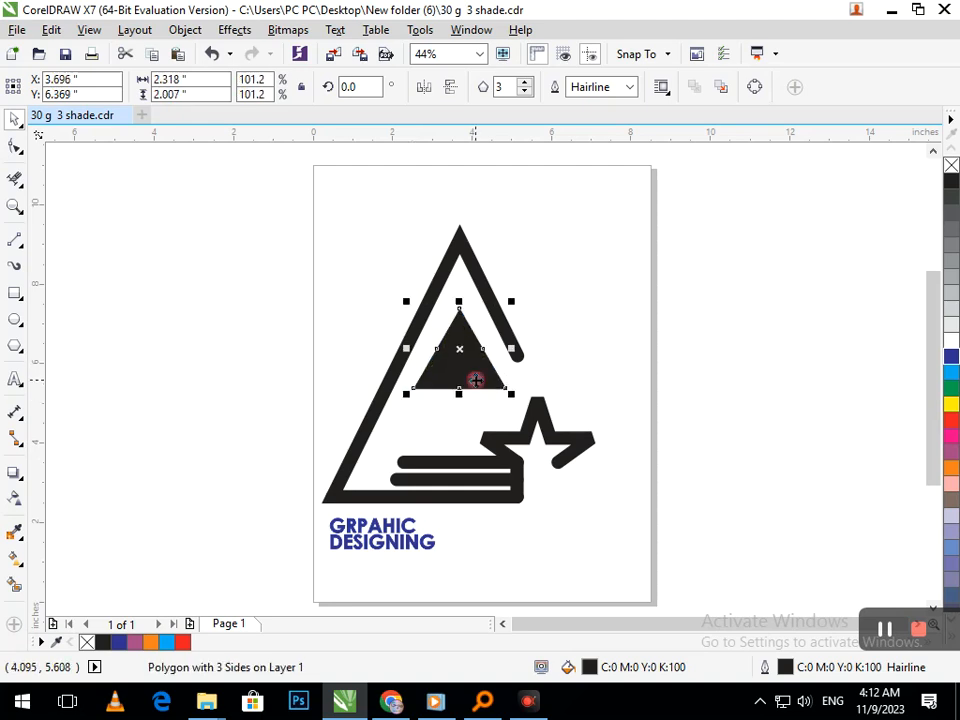
click(630, 371)
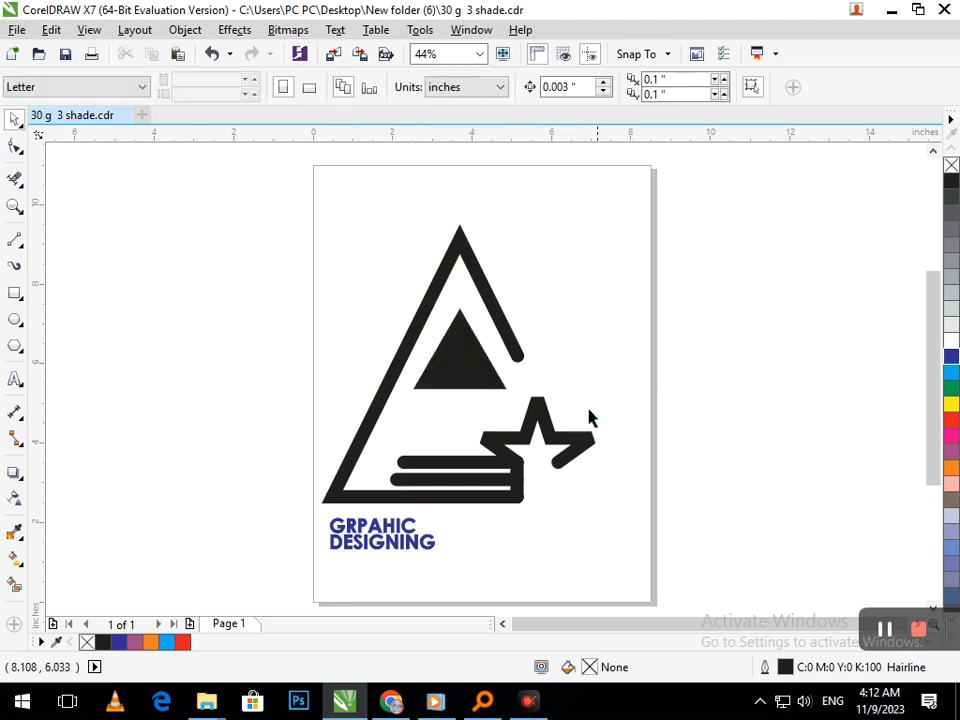
Try to widen the text's letter spacing with the Shape tool and undo the change.
click(396, 556)
click(393, 553)
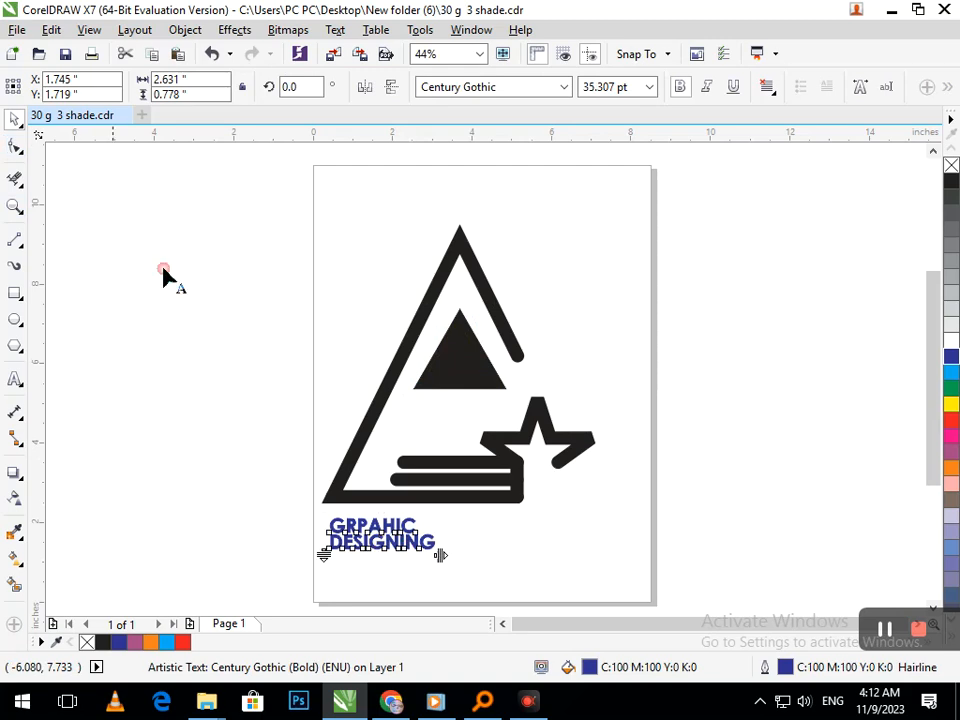
key(F10)
drag(440, 557, 595, 555)
key(ctrl+z)
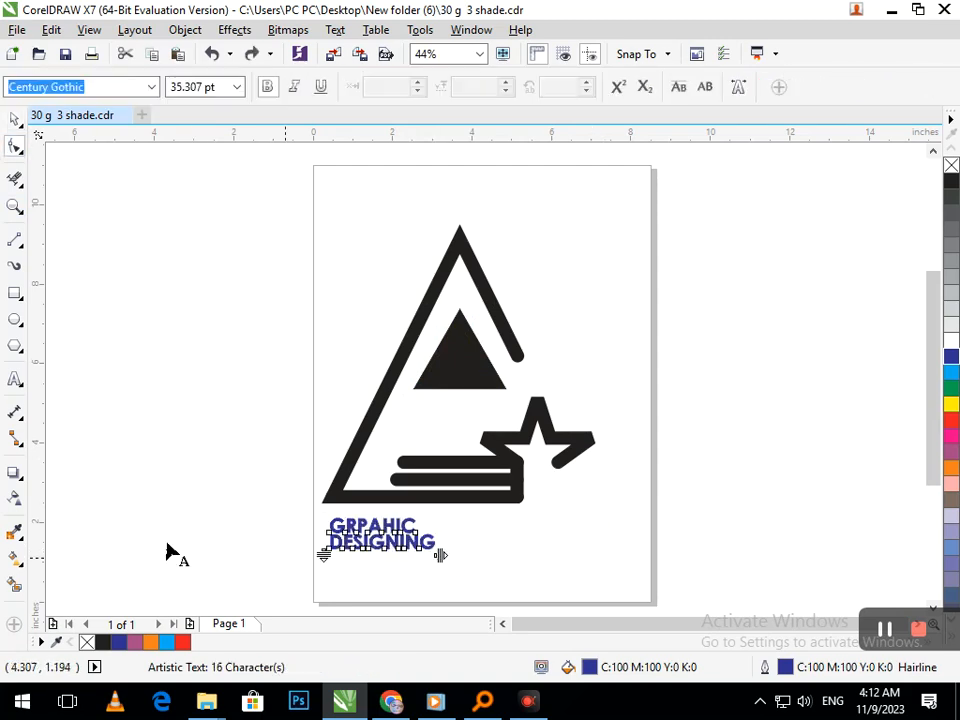
key(space)
click(176, 409)
Move the text back below the star beside the bars' right end and increase its line spacing.
drag(407, 551, 612, 511)
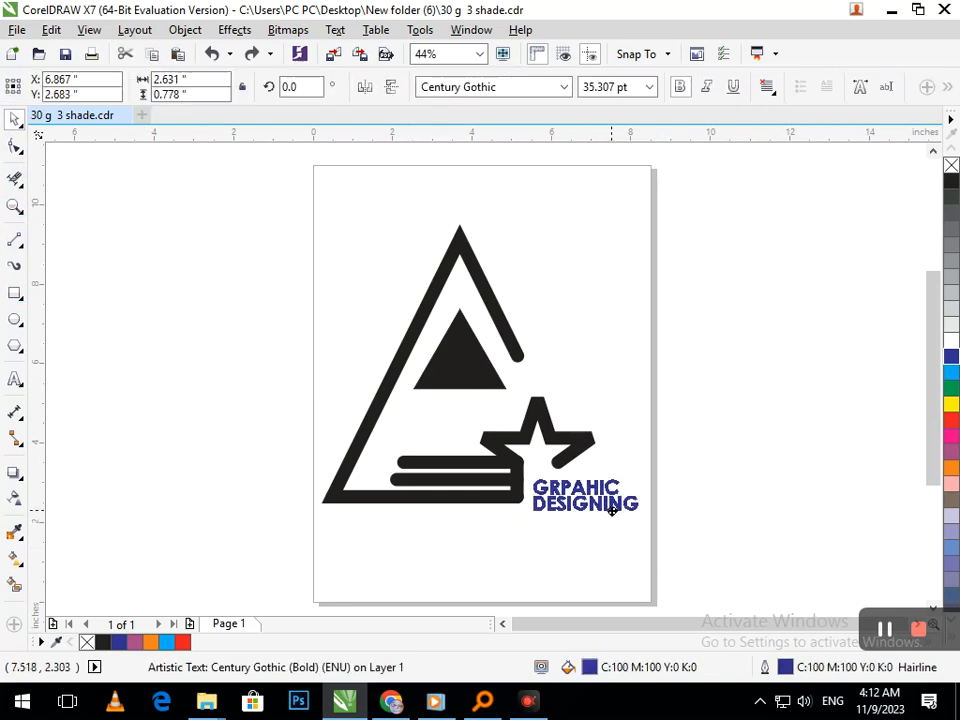
click(15, 147)
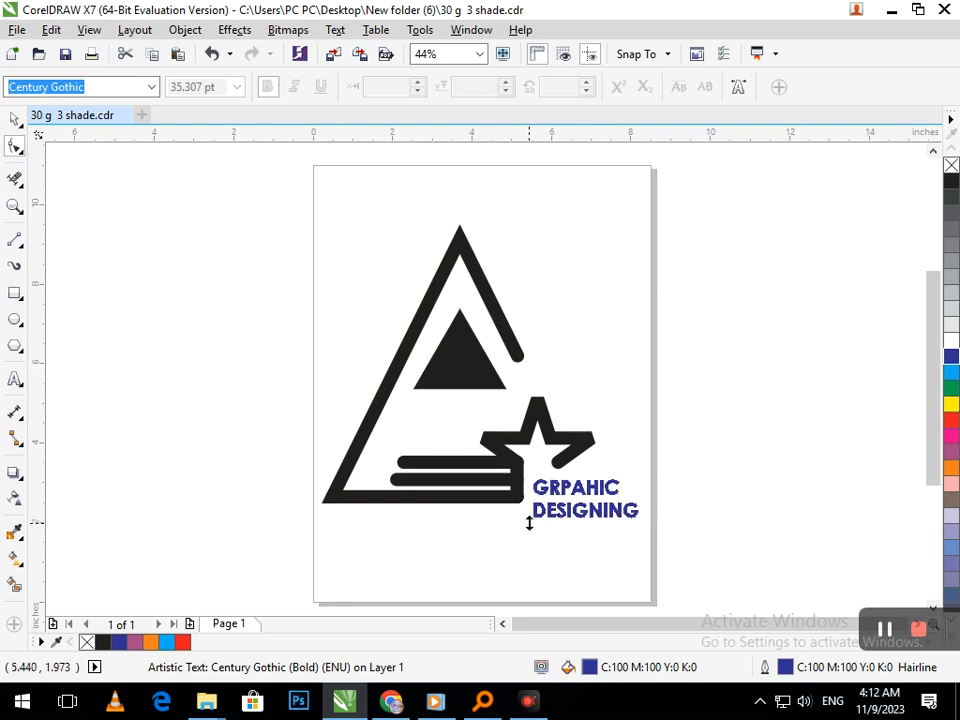
click(499, 521)
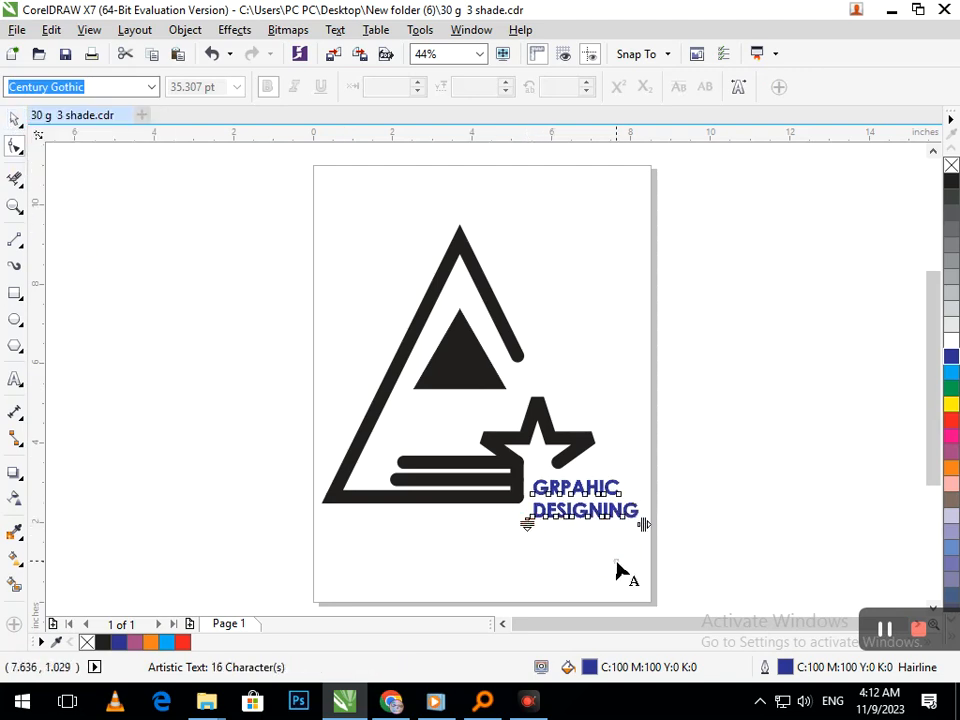
click(15, 119)
click(598, 412)
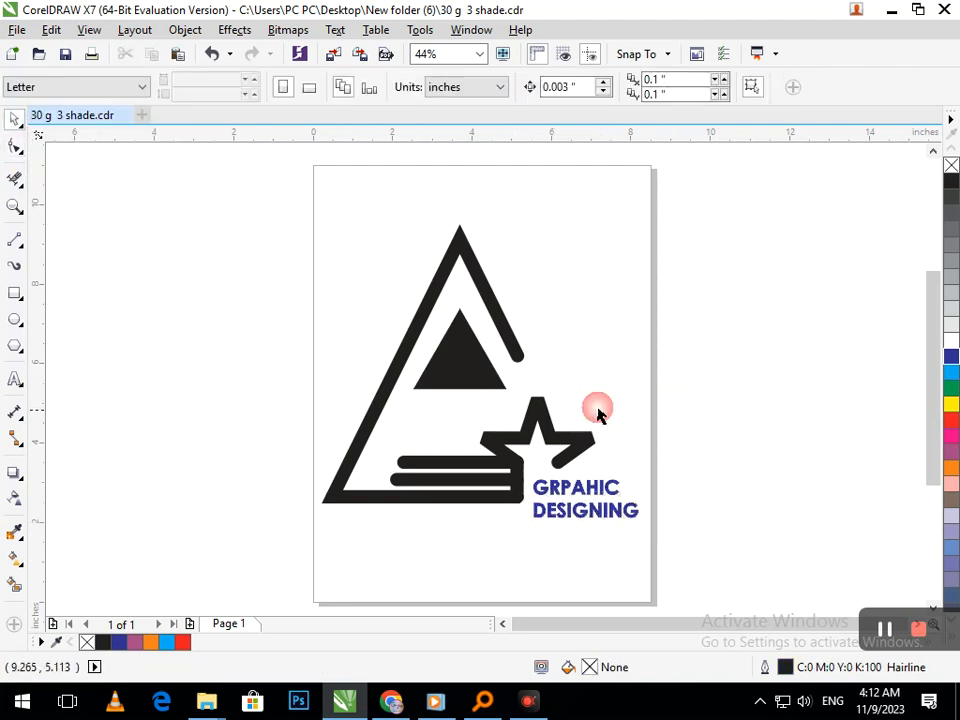
Try to move the star up and to the right, and undo the move.
scroll(598, 412, down, 2)
scroll(512, 480, up, 3)
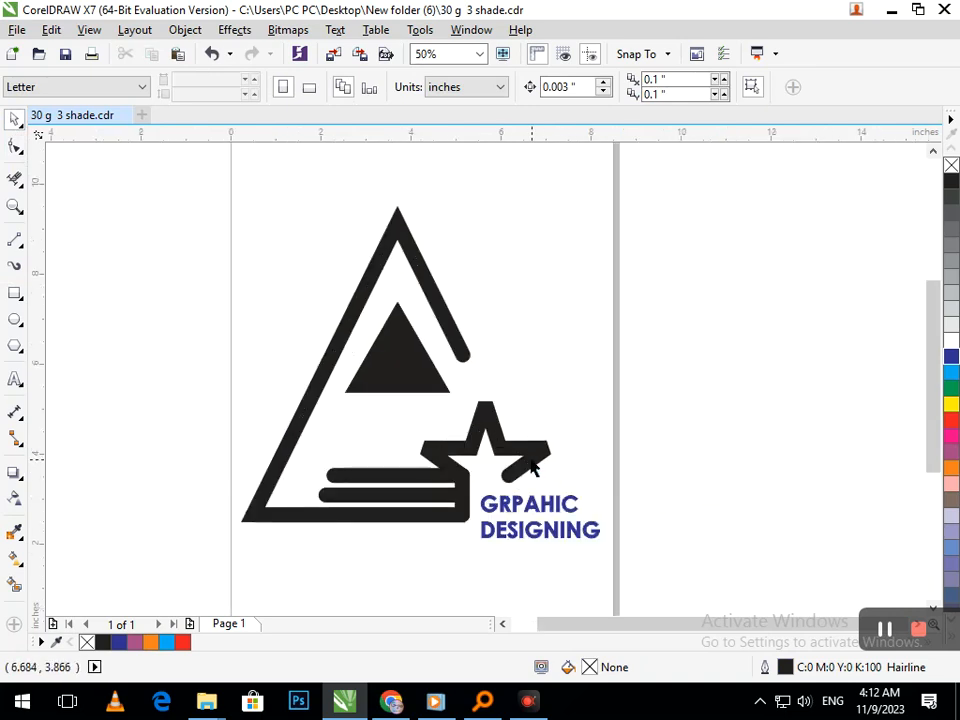
drag(520, 452, 560, 416)
key(ctrl+z)
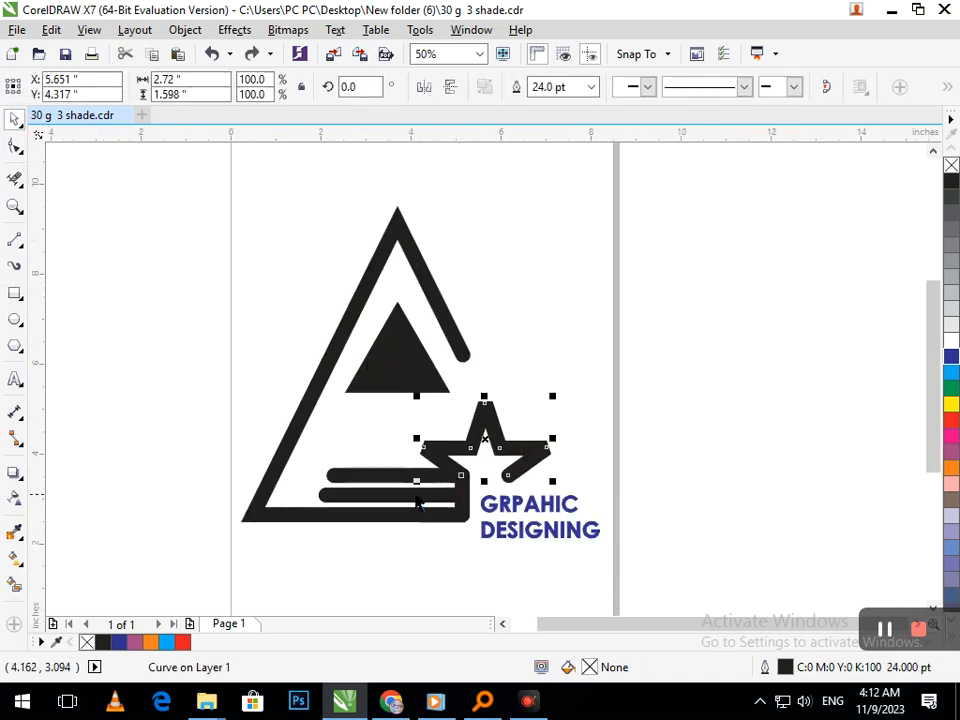
Select the two upper bars together with the star and set their outline color to purple.
click(408, 495)
shift+click(419, 478)
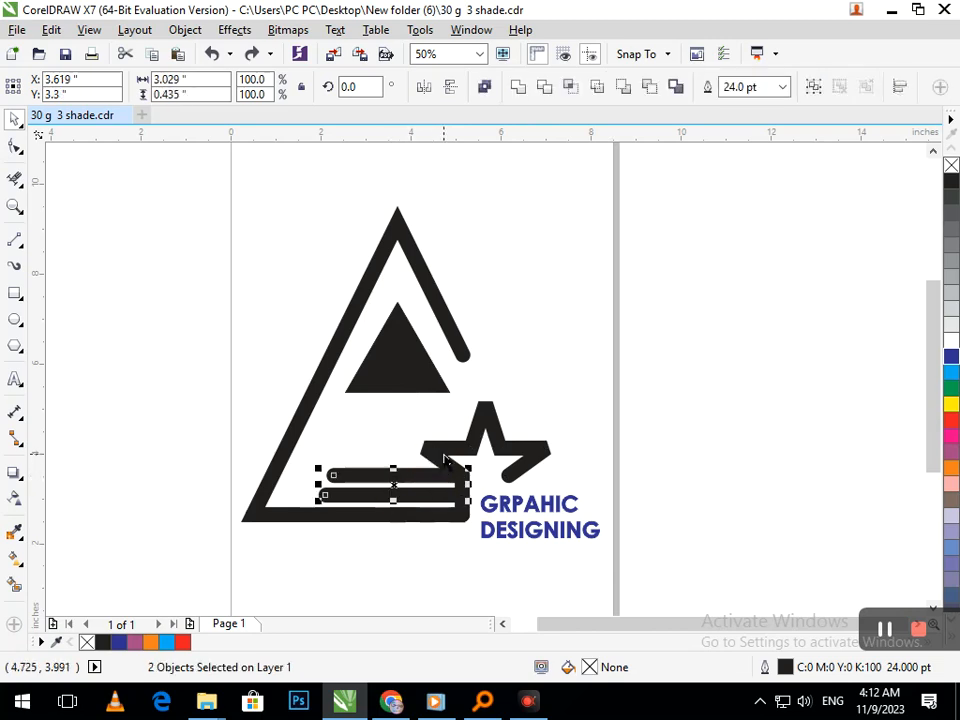
shift+click(445, 460)
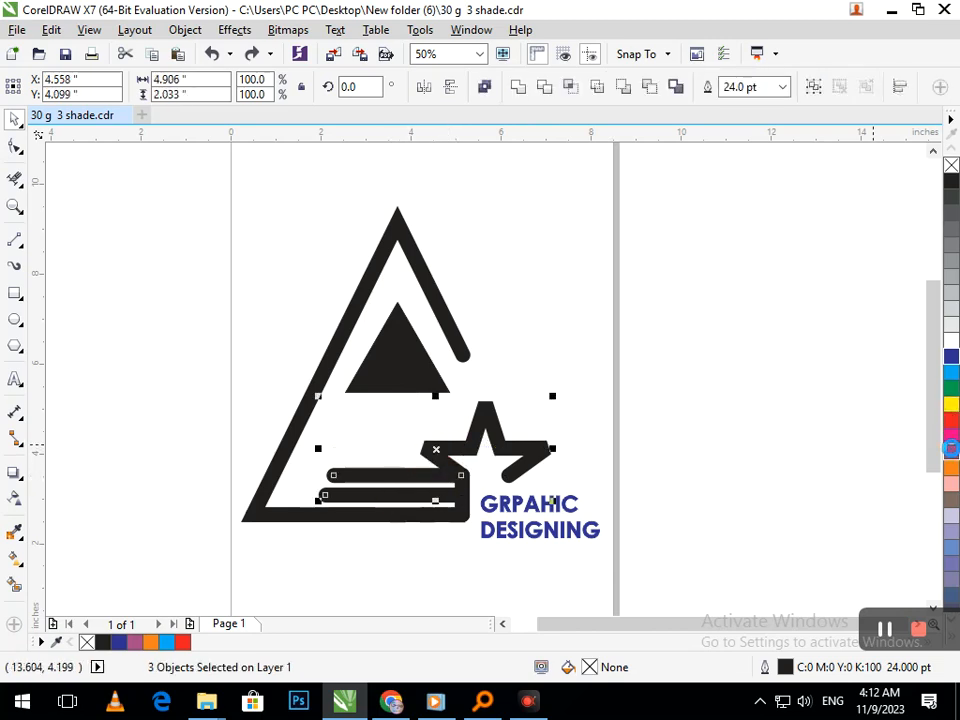
click(951, 449)
click(436, 537)
Color the base bar, the large triangle's outline and the inner triangle cyan (C100 M0 Y0 K0).
click(428, 518)
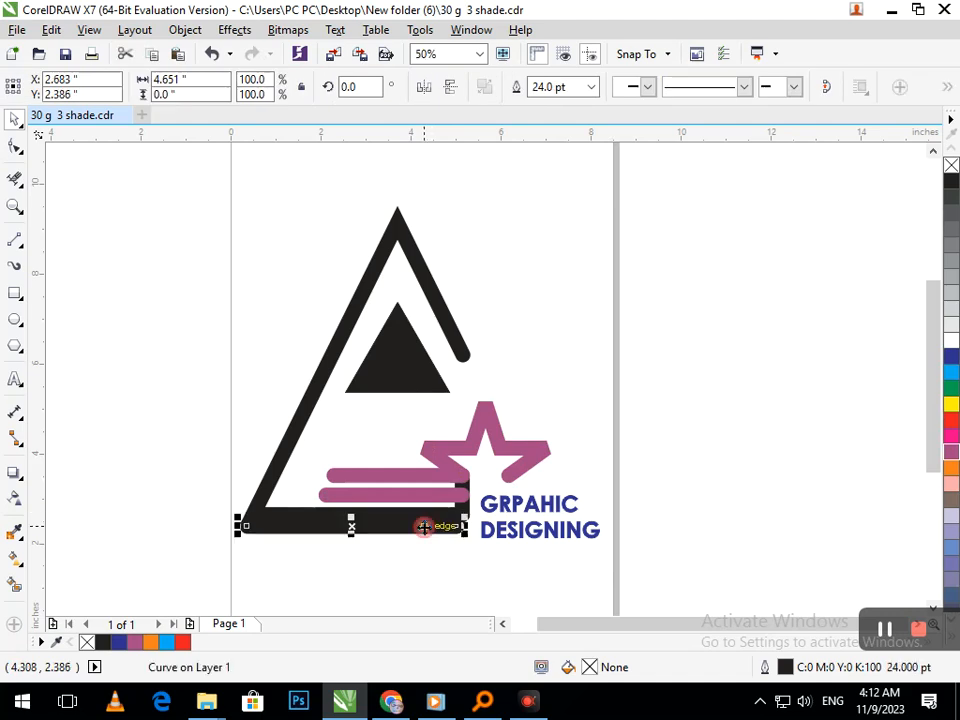
click(951, 372)
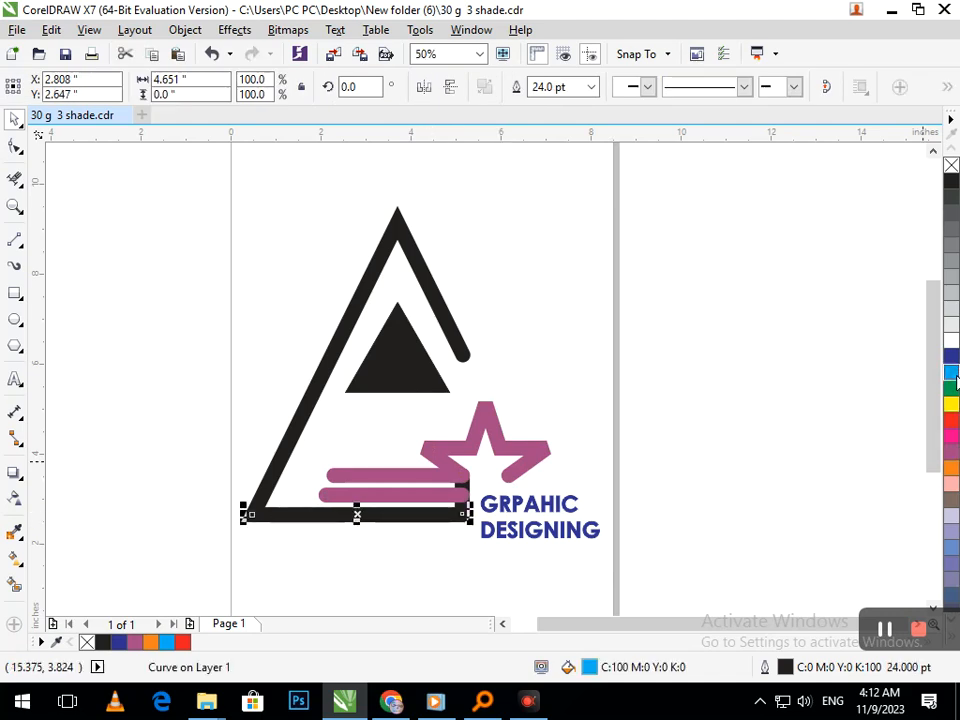
click(428, 282)
click(951, 372)
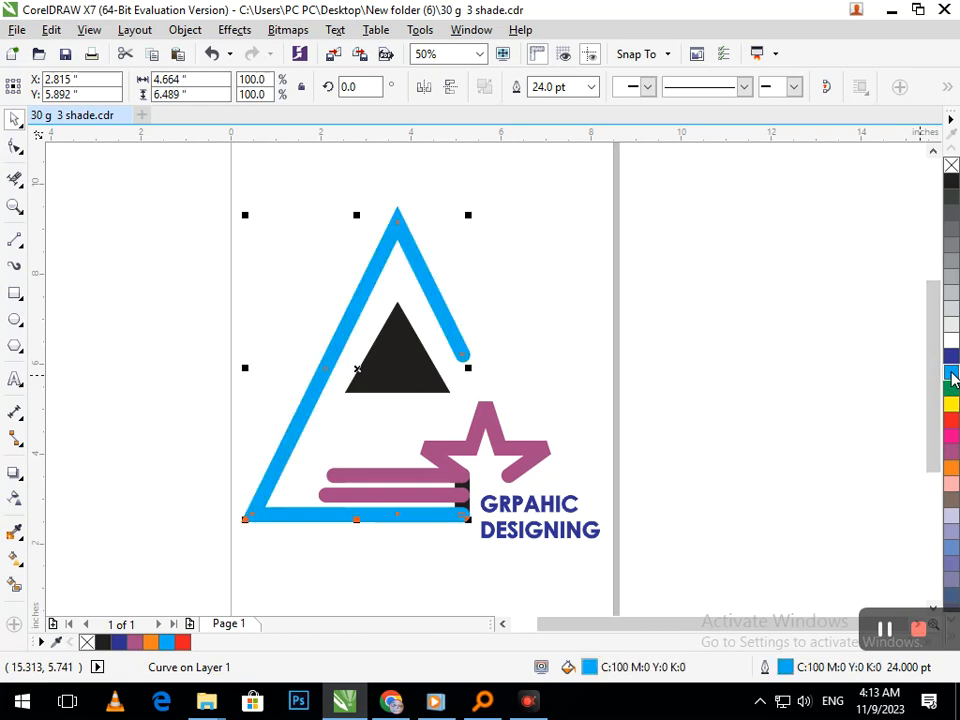
click(412, 377)
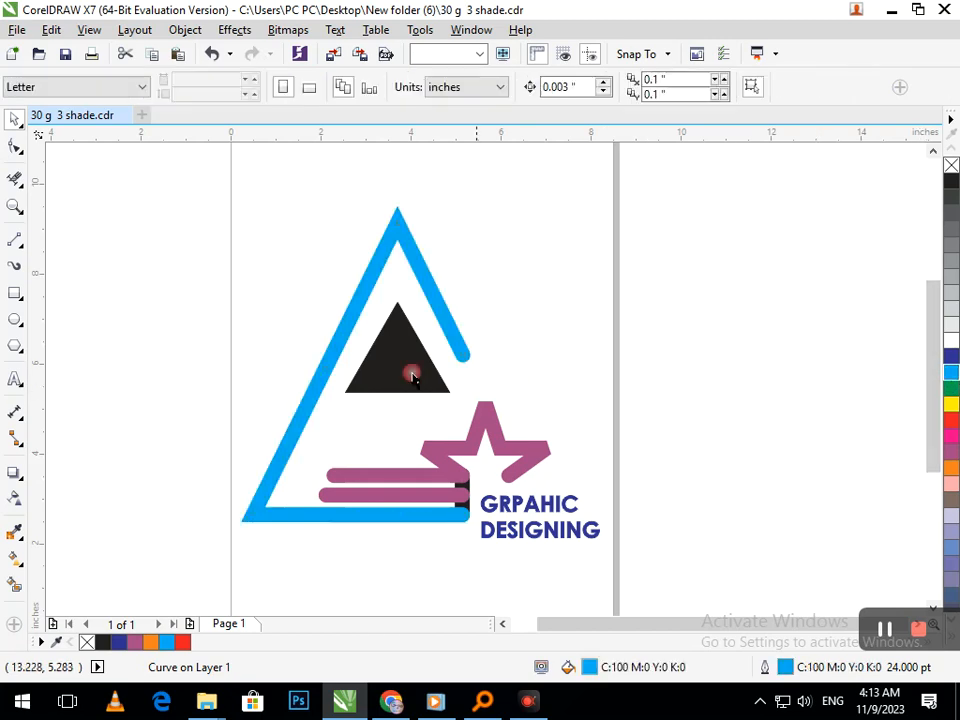
click(951, 372)
click(790, 418)
Color the short vertical bar joining the horizontal bars' right ends cyan.
drag(421, 452, 514, 553)
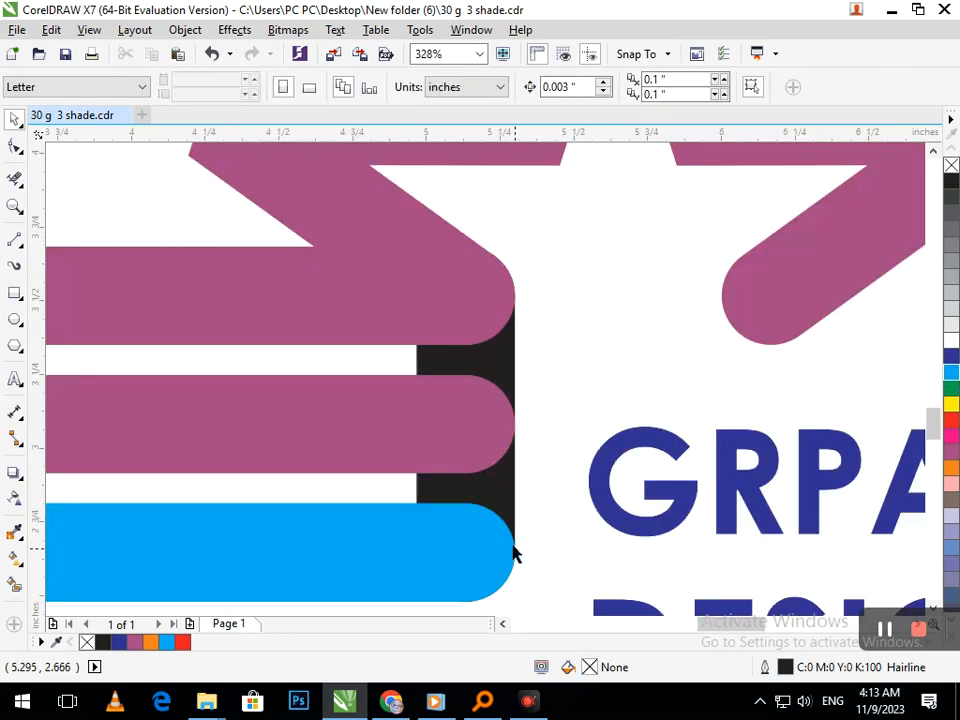
click(495, 490)
click(952, 376)
right_click(952, 376)
key(F2)
drag(480, 317, 566, 413)
key(F3)
click(657, 457)
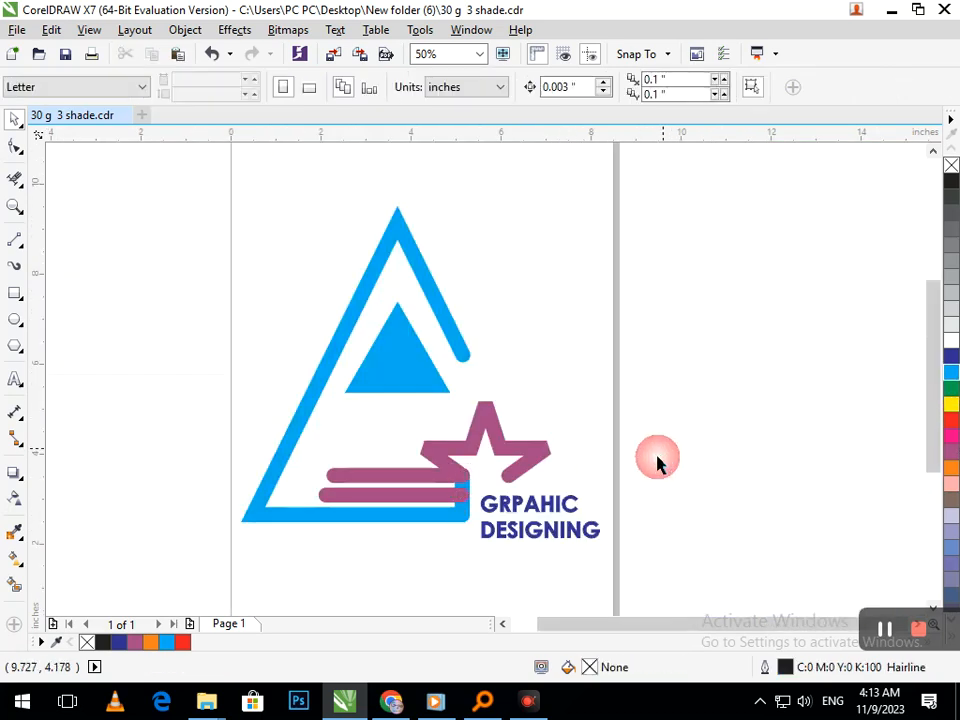
Recolor the middle horizontal bar from purple to cyan.
click(450, 495)
click(952, 373)
right_click(952, 373)
click(814, 429)
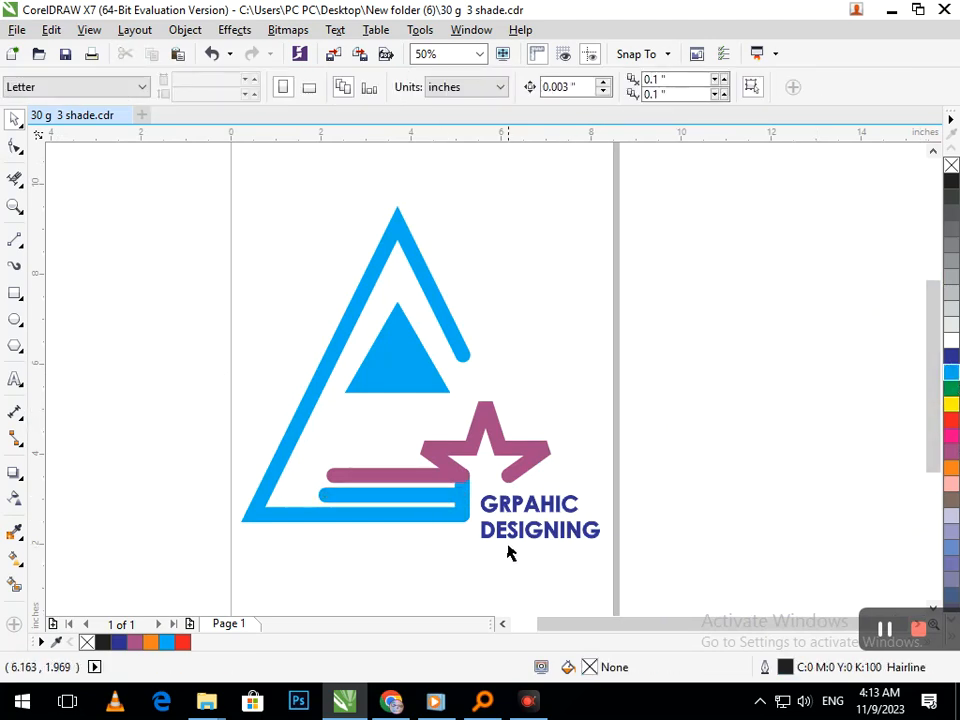
Nudge the text slightly up and left and color only the word DESIGNING black.
drag(528, 540, 525, 542)
double_click(583, 527)
drag(602, 523, 480, 525)
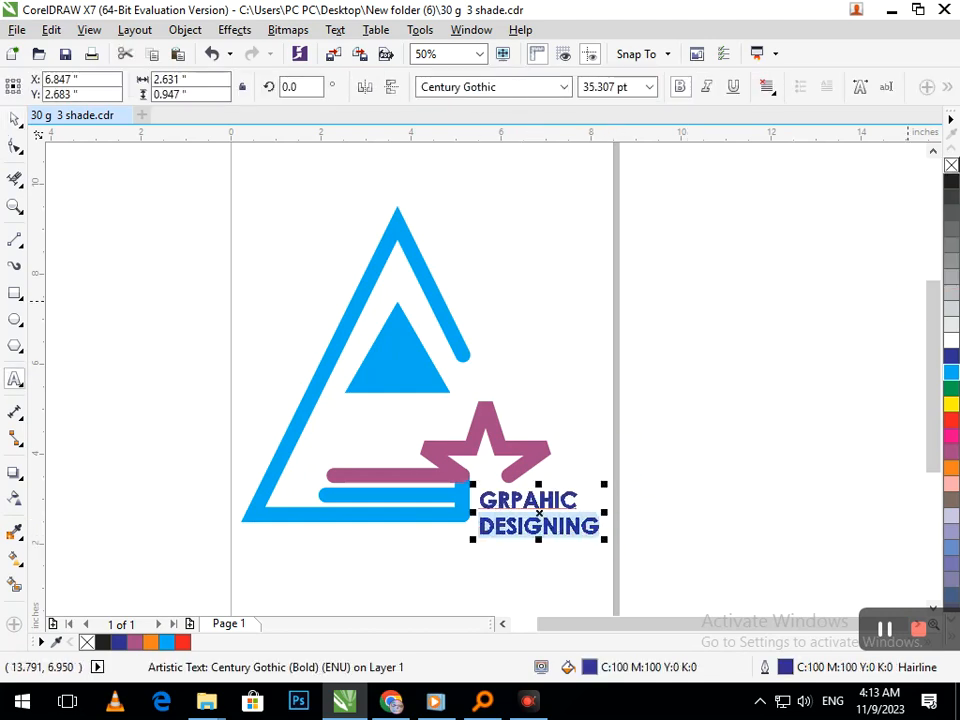
click(951, 181)
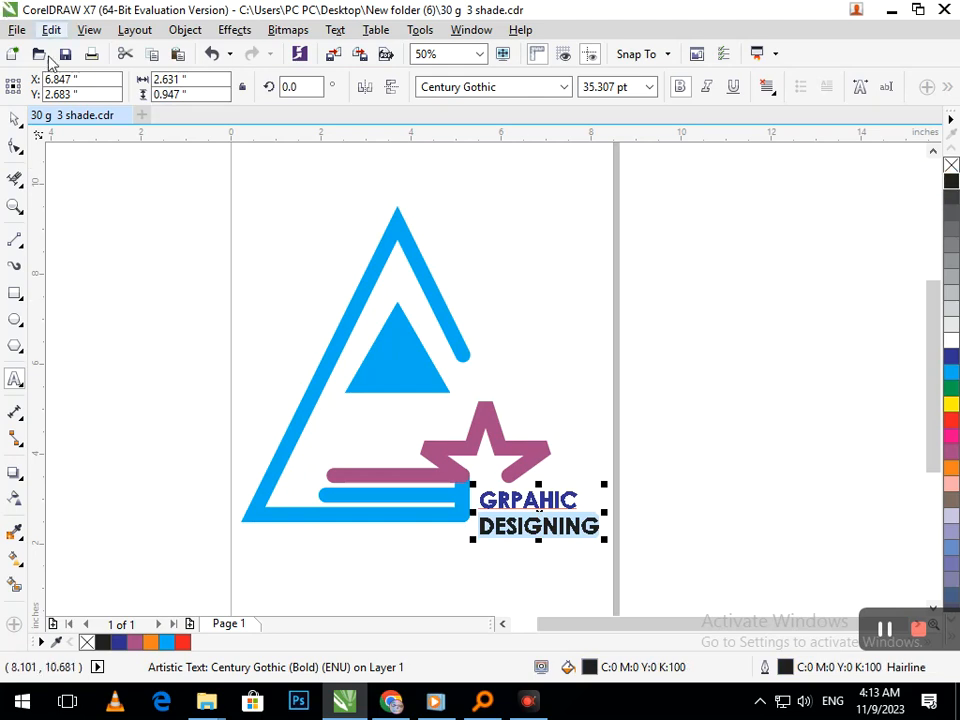
click(12, 120)
Select the whole logo and move it to the empty area far left of the page.
drag(450, 349, 425, 416)
scroll(555, 418, down, 2)
key(ctrl+a)
scroll(612, 398, down, 4)
mouse_move(419, 353)
mouse_down()
mouse_move(258, 320)
mouse_move(216, 278)
mouse_move(253, 296)
mouse_up()
click(262, 381)
key(F2)
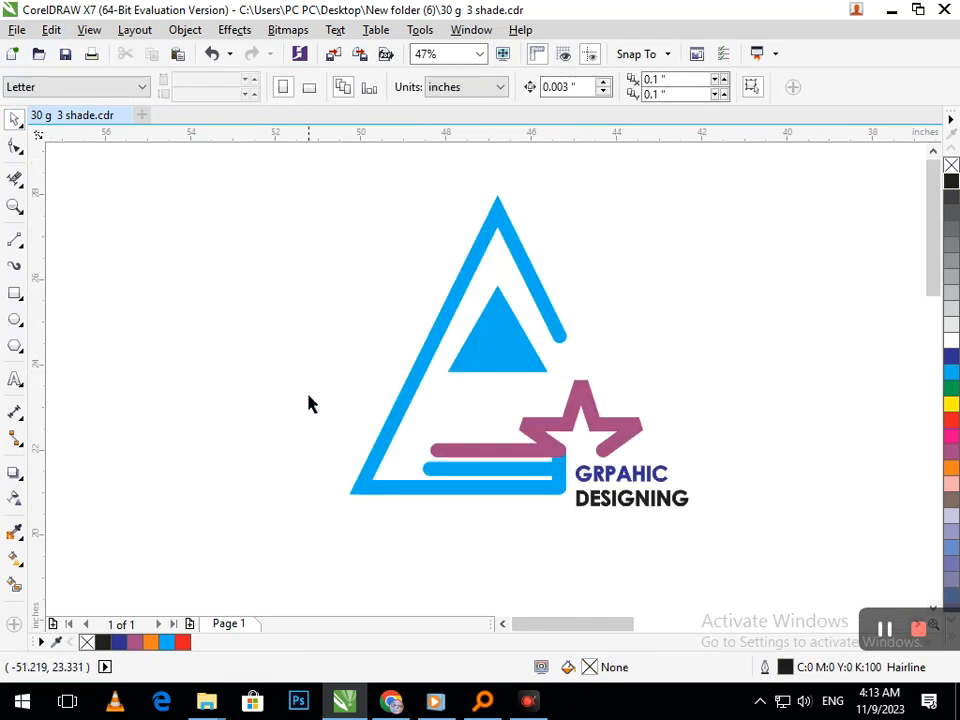
Scale the whole logo down to about 90 percent and shift it slightly down and left.
drag(220, 172, 736, 548)
drag(353, 512, 369, 510)
drag(433, 475, 422, 501)
click(700, 378)
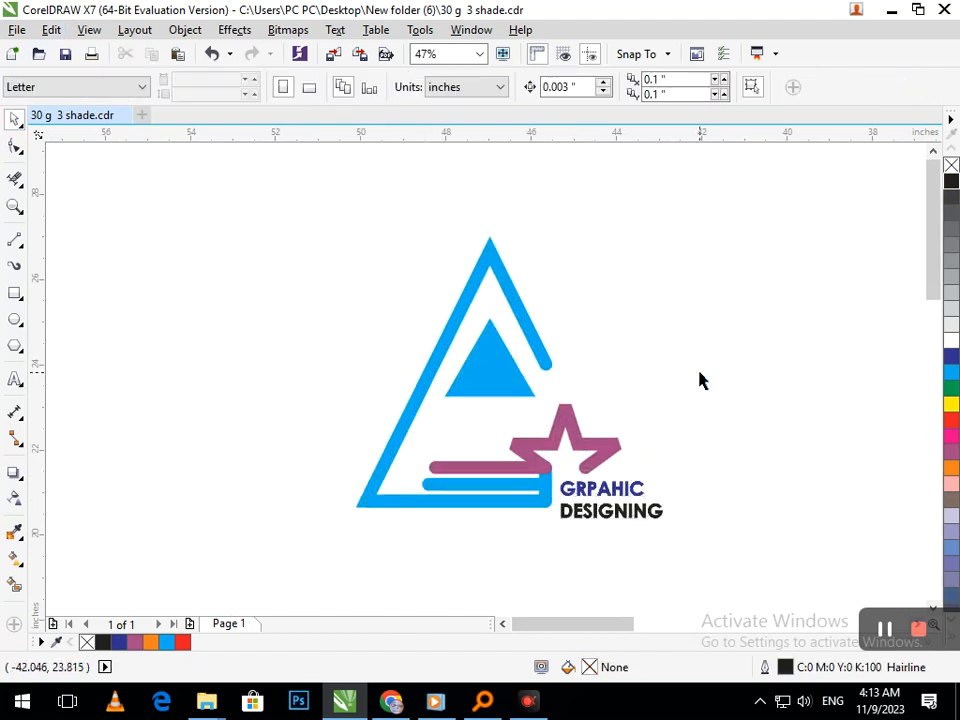
Widen the letter spacing of the two-line text slightly with the Shape tool.
click(605, 500)
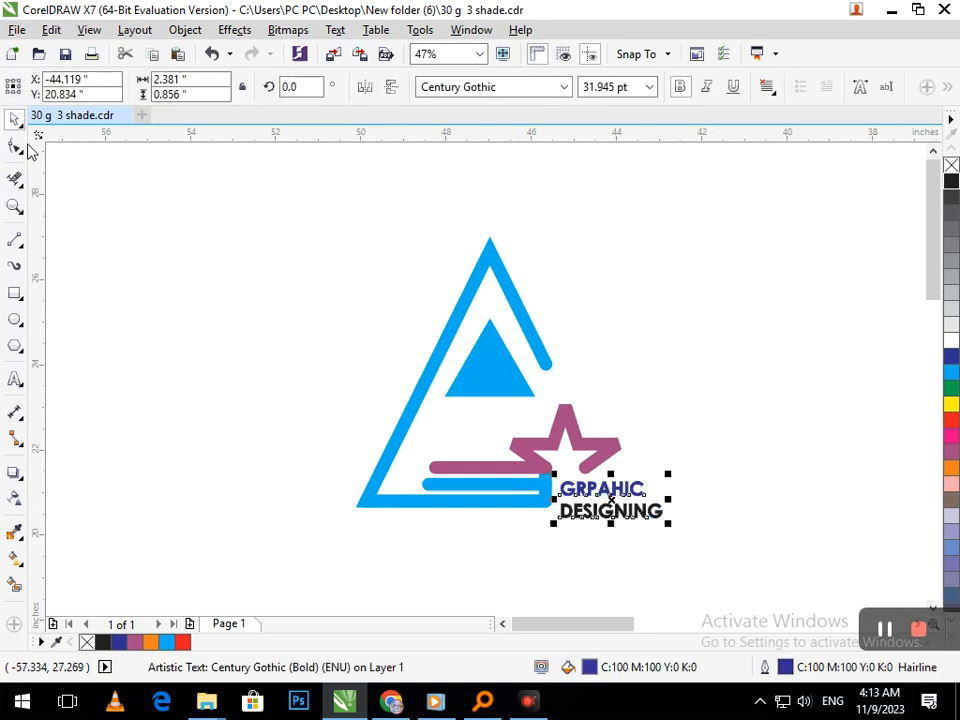
click(15, 146)
mouse_move(667, 525)
mouse_down()
mouse_move(687, 525)
mouse_move(672, 519)
mouse_up()
click(15, 118)
click(296, 489)
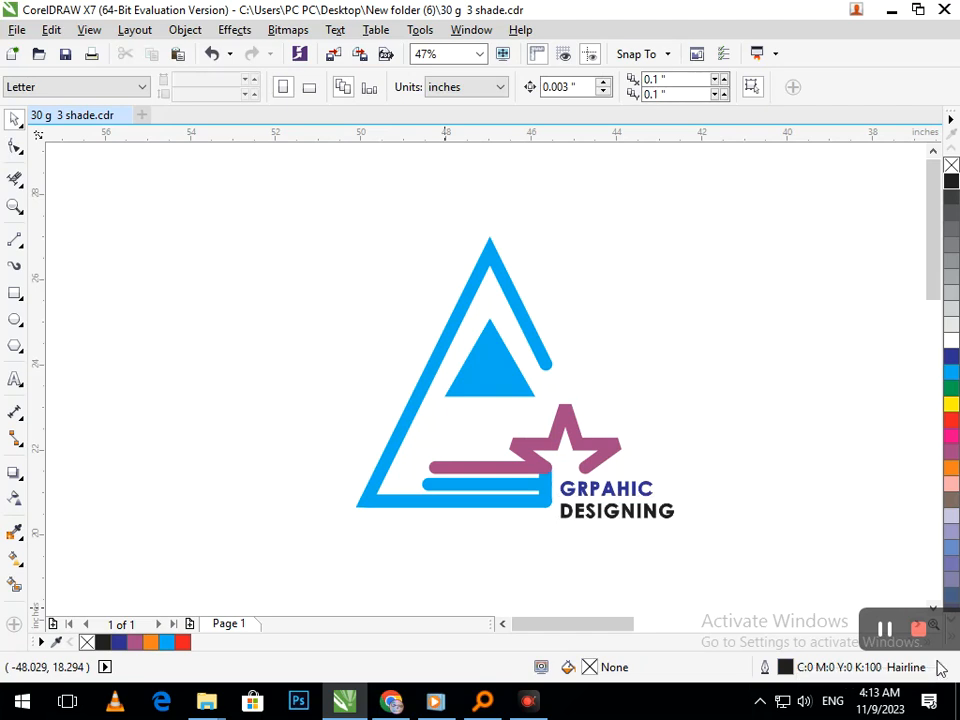
Move the complete logo slightly up and to the left.
drag(249, 206, 748, 589)
drag(629, 517, 602, 500)
click(641, 553)
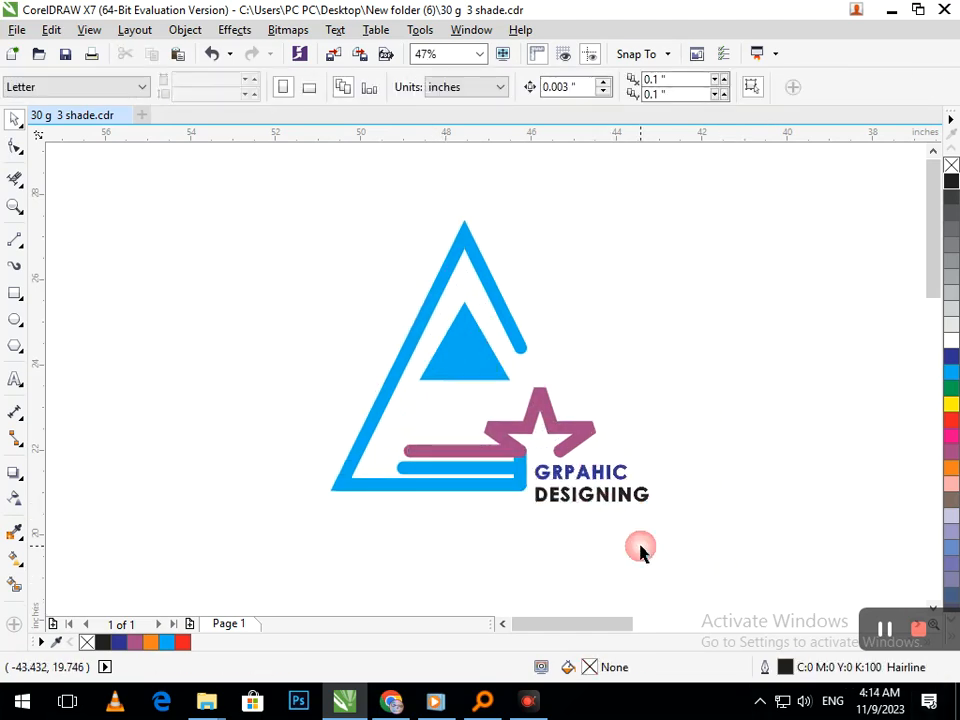